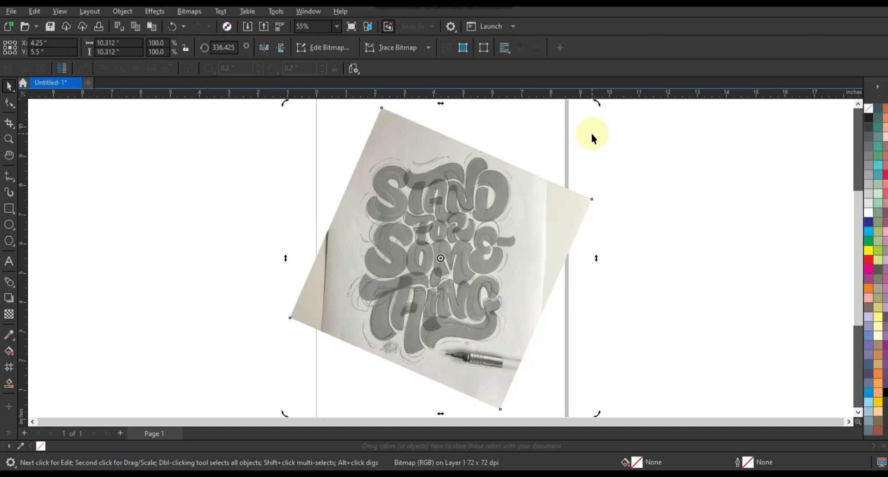
# - Set the default outline width for graphic objects to 2.0 pt for tracing the sketched lettering
pyautogui.click(536, 248)
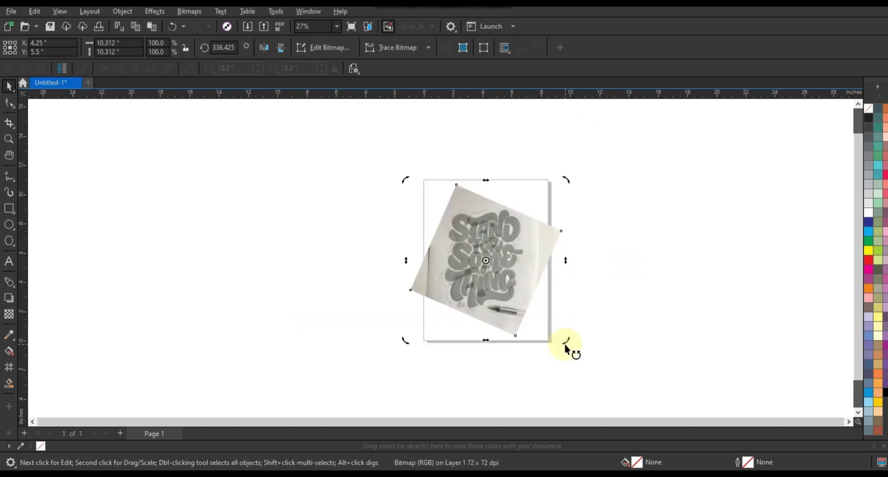
pyautogui.moveTo(565, 344); pyautogui.dragTo(565, 340)
pyautogui.click(8, 139)
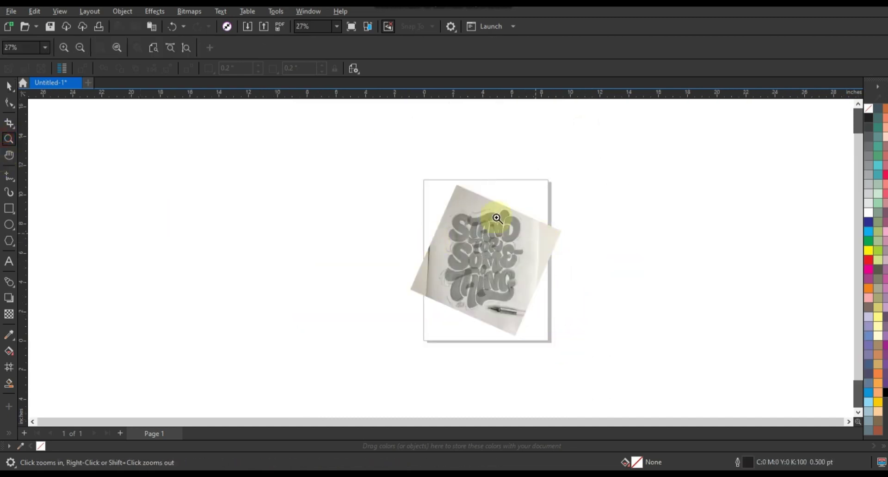
pyautogui.moveTo(548, 255); pyautogui.dragTo(548, 255)
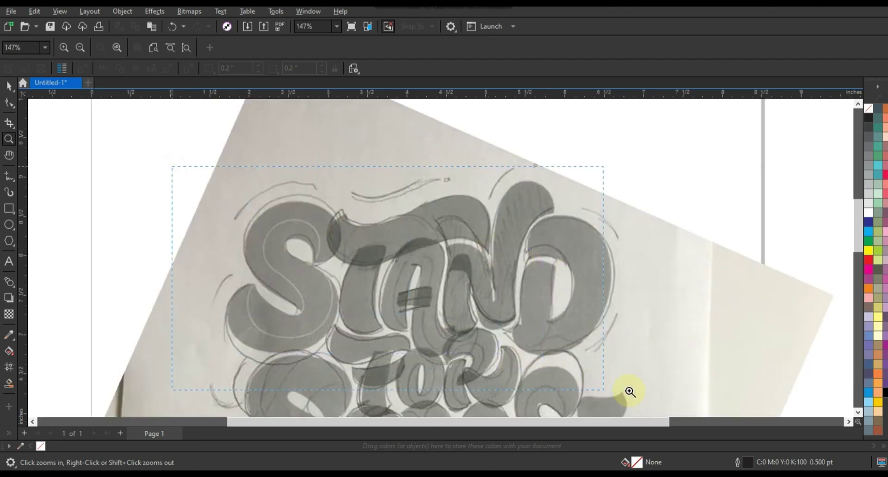
pyautogui.moveTo(647, 388); pyautogui.dragTo(647, 389)
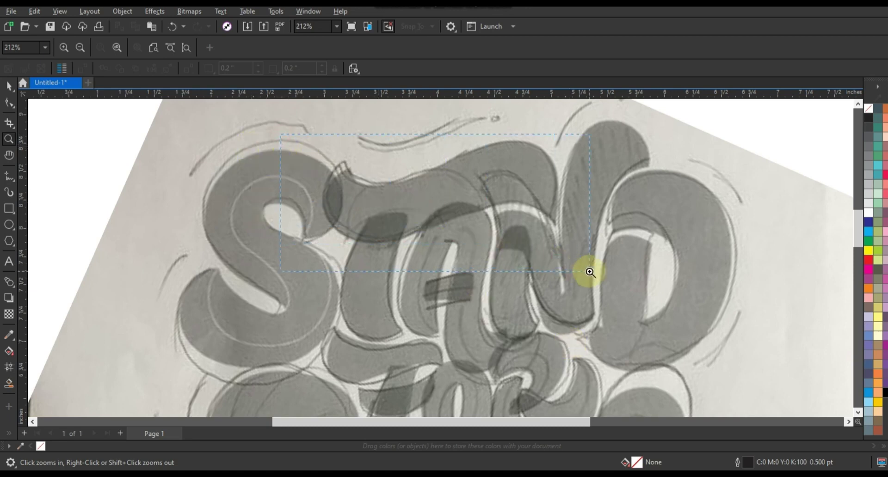
pyautogui.moveTo(590, 272); pyautogui.dragTo(586, 269)
pyautogui.rightClick(543, 272)
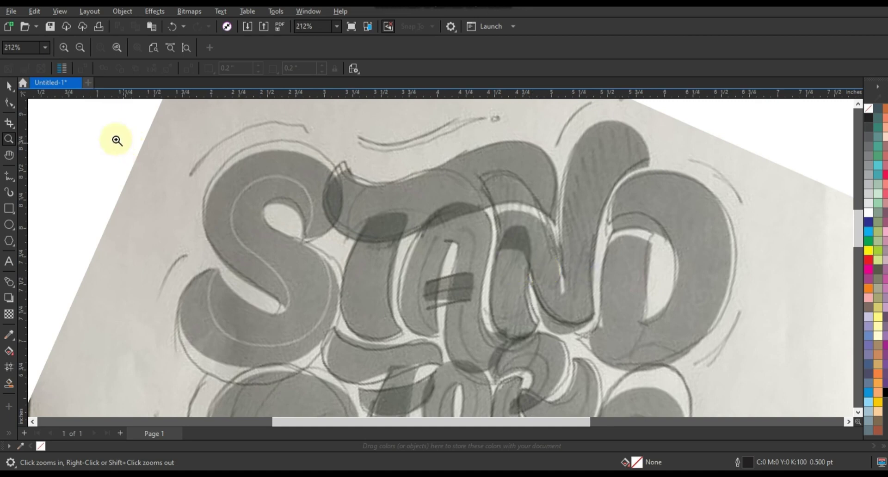
pyautogui.moveTo(533, 356); pyautogui.dragTo(532, 355)
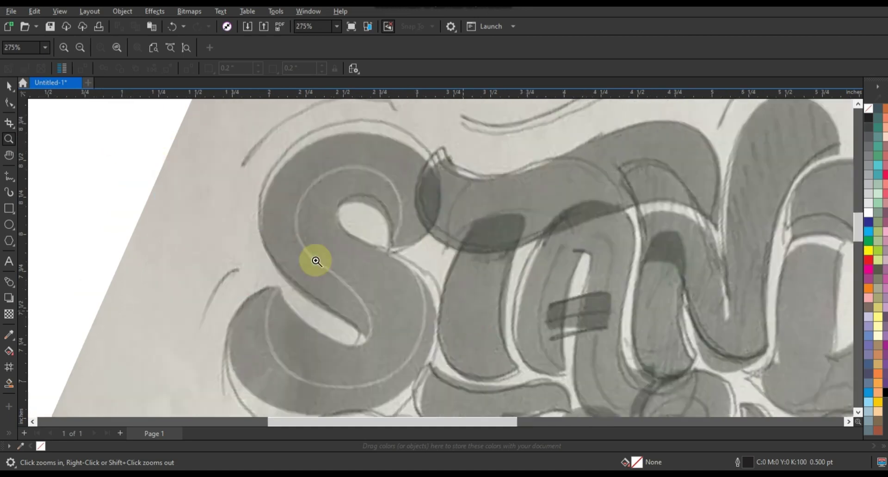
pyautogui.press('F5')
pyautogui.click(367, 47)
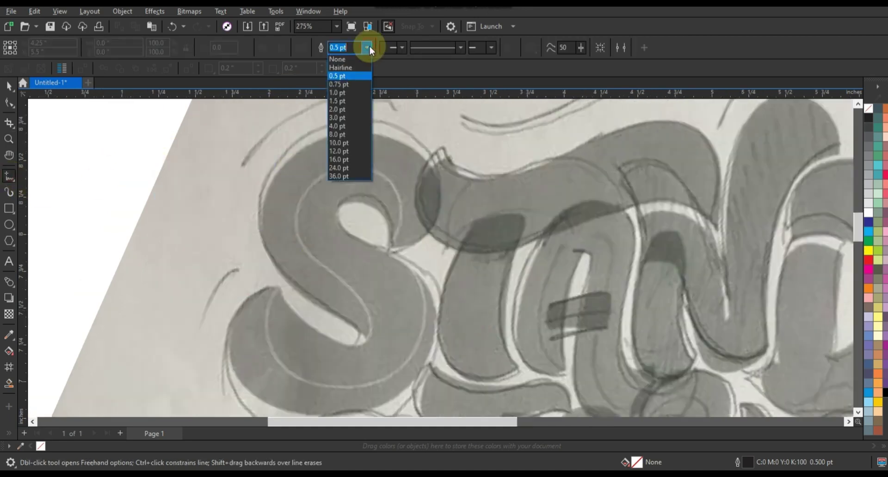
pyautogui.click(342, 112)
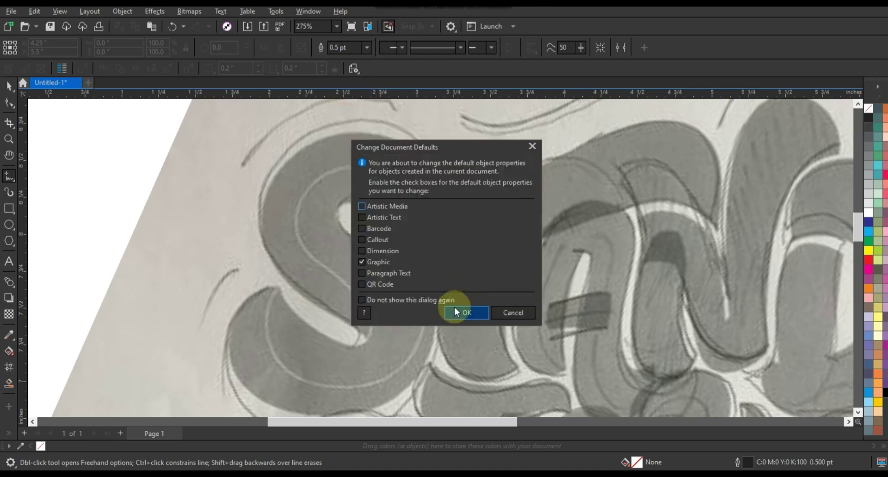
pyautogui.click(458, 311)
# - Trace the S of "STAND" with the Pen tool as a rough closed outline of straight segments
pyautogui.click(13, 183)
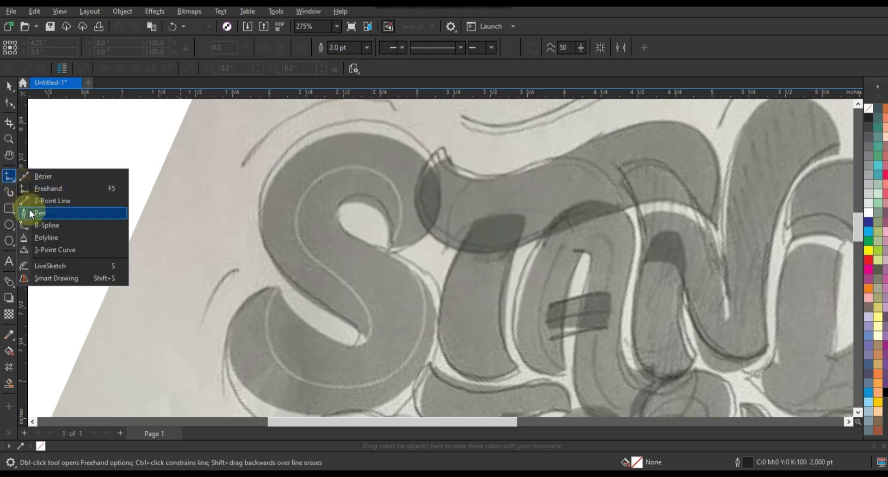
pyautogui.click(391, 247)
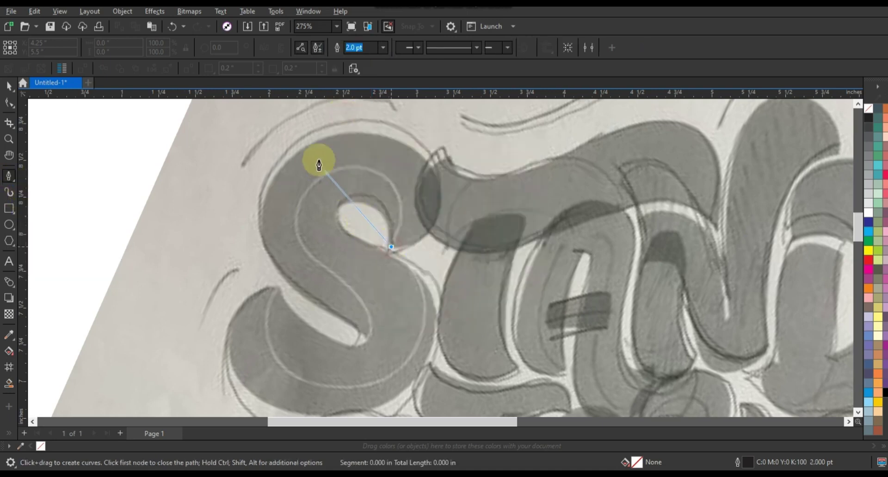
pyautogui.click(308, 149)
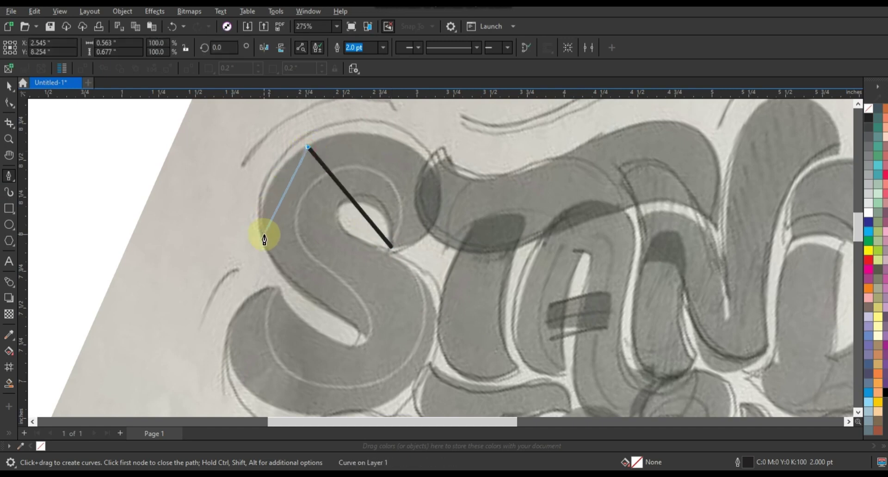
pyautogui.click(264, 233)
pyautogui.click(357, 326)
pyautogui.click(345, 344)
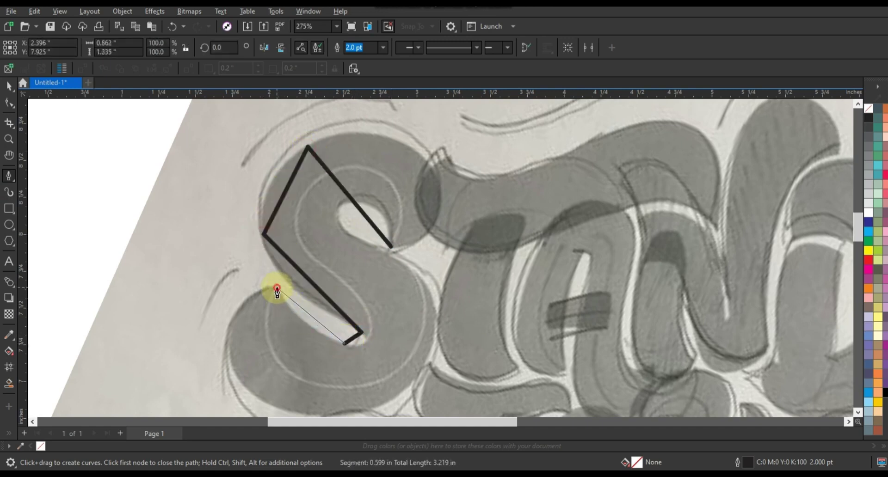
pyautogui.click(276, 289)
pyautogui.click(287, 410)
pyautogui.click(433, 335)
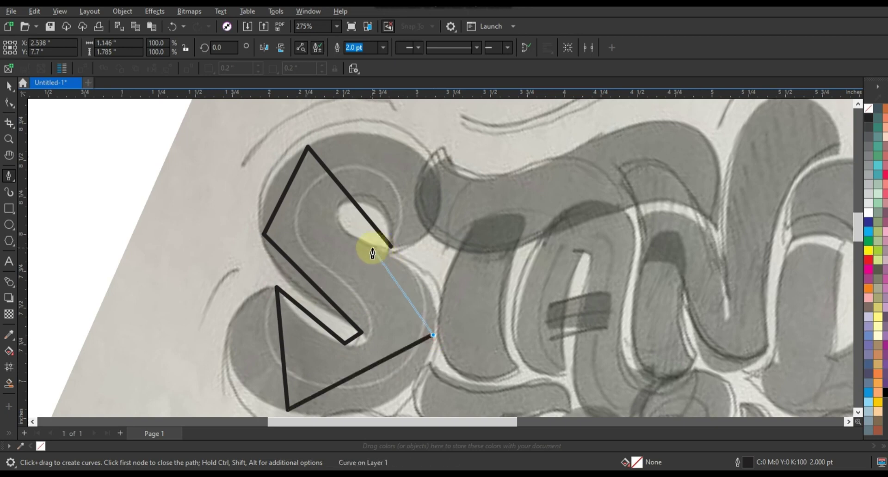
pyautogui.click(392, 247)
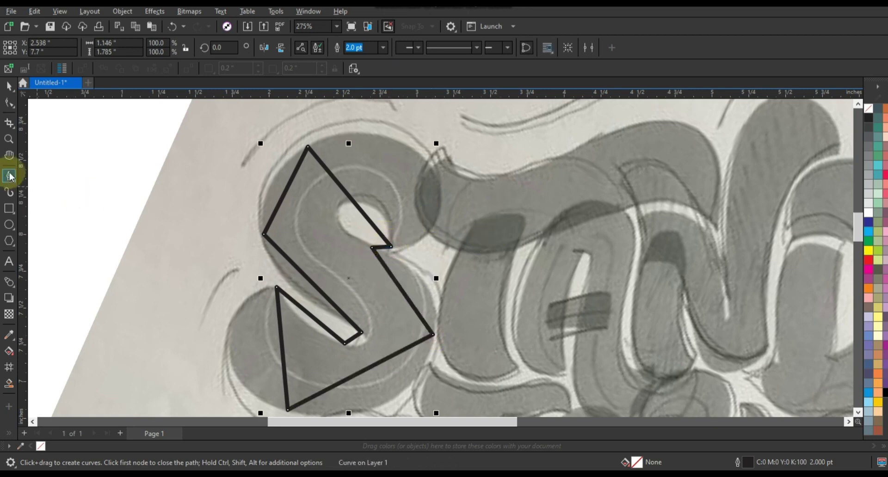
# - Draw a rough closed straight-segment outline around the T of "STAND" with the Pen tool
pyautogui.click(445, 146)
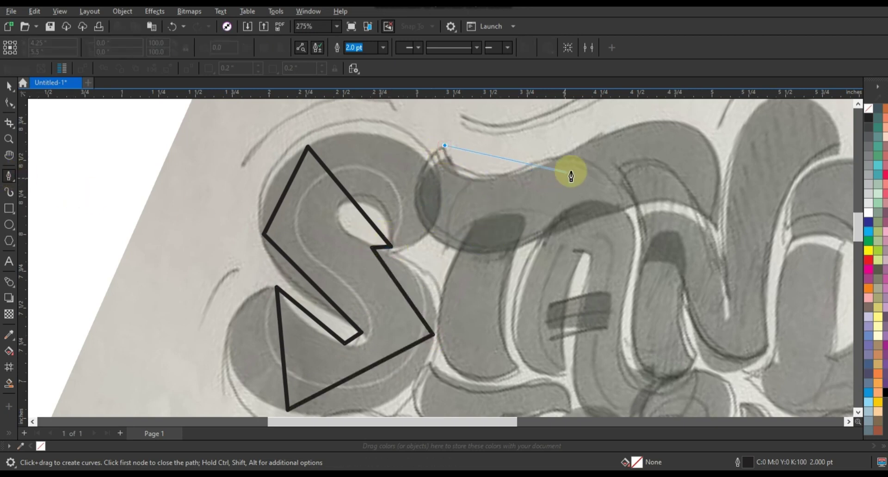
pyautogui.click(583, 144)
pyautogui.click(720, 227)
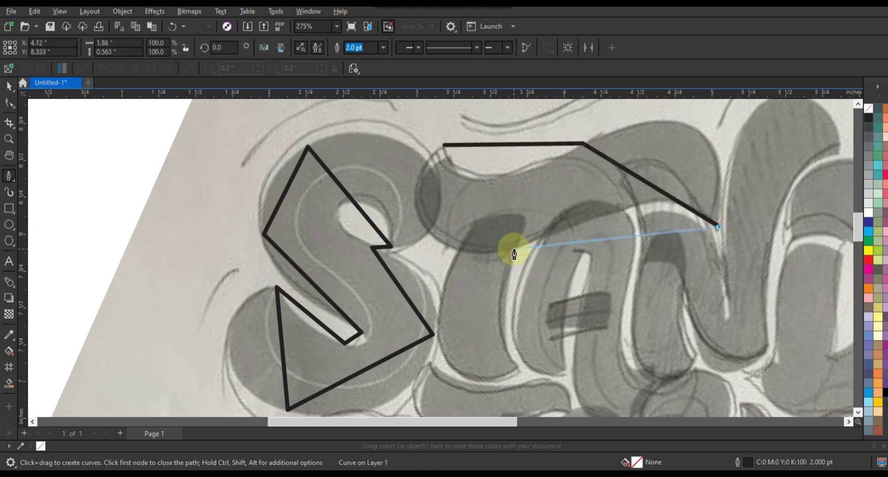
pyautogui.click(513, 250)
pyautogui.click(516, 370)
pyautogui.click(461, 257)
pyautogui.click(445, 146)
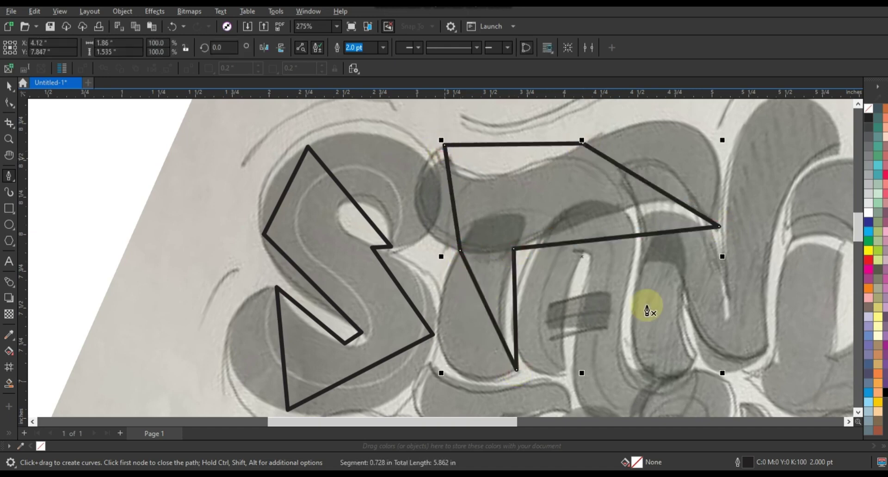
# - Draw a rough closed straight-segment outline for the N of "STAND" with the Pen tool
pyautogui.scroll(-2, 432, 251)
pyautogui.click(636, 194)
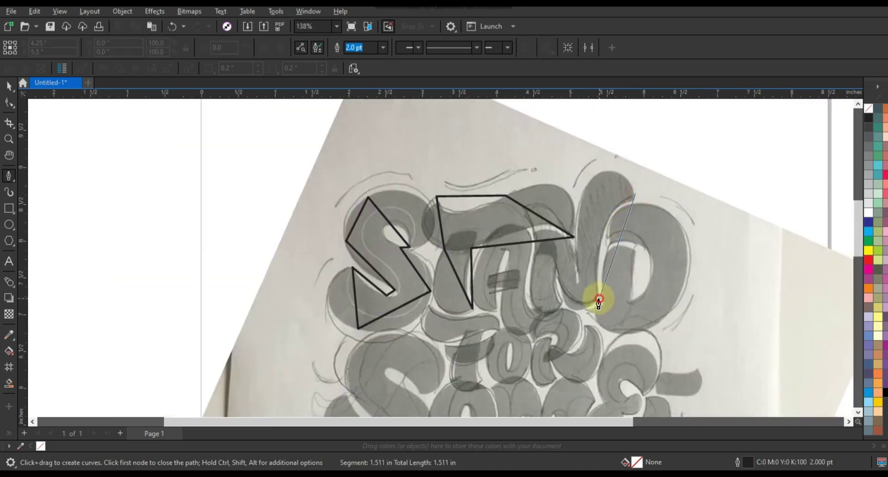
pyautogui.click(599, 299)
pyautogui.click(557, 265)
pyautogui.click(562, 304)
pyautogui.click(530, 292)
pyautogui.click(532, 233)
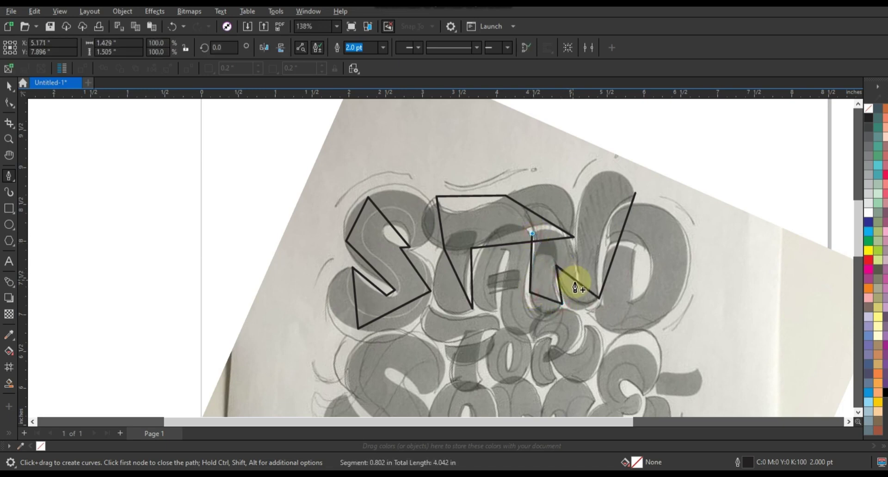
pyautogui.click(579, 290)
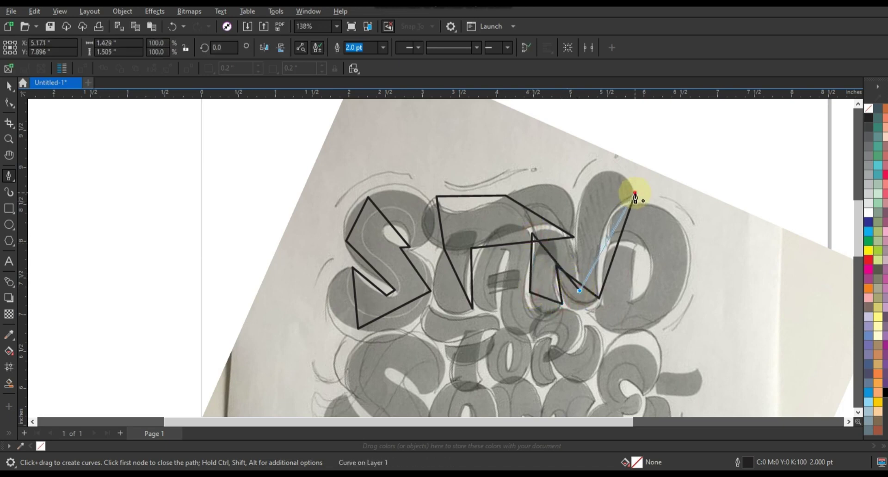
pyautogui.click(634, 194)
# - Outline the D of "STAND" with the Pen tool as a closed straight-segment path including its inner opening
pyautogui.click(611, 245)
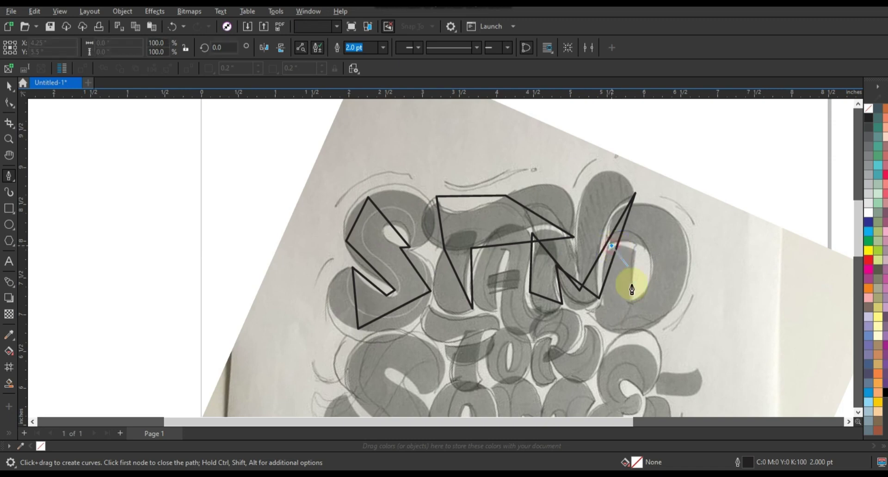
pyautogui.click(630, 300)
pyautogui.click(634, 251)
pyautogui.click(606, 259)
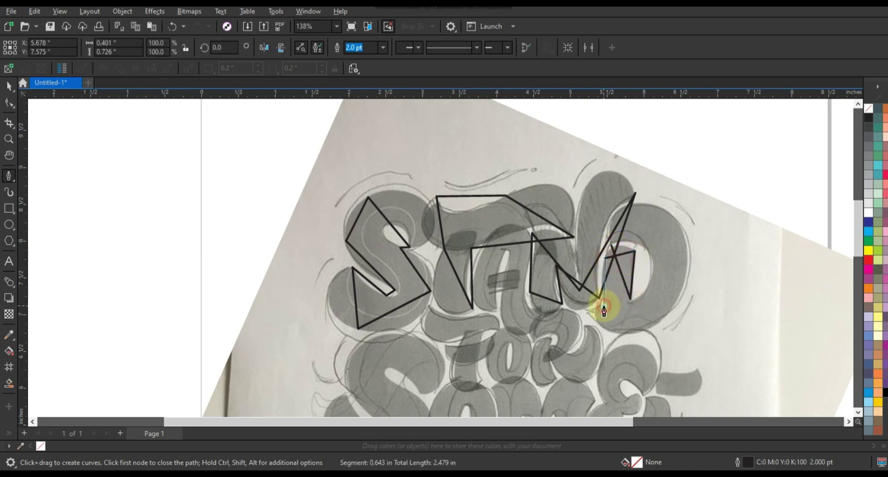
pyautogui.click(597, 304)
pyautogui.click(652, 327)
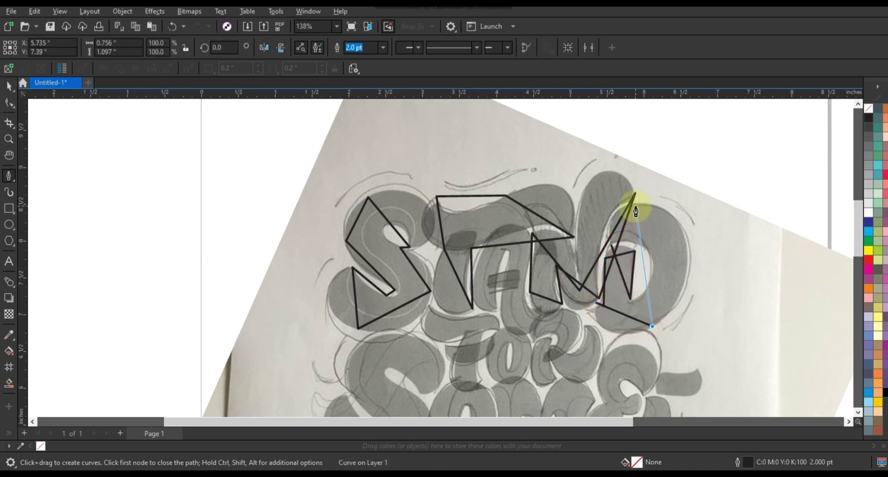
pyautogui.click(635, 207)
pyautogui.click(611, 246)
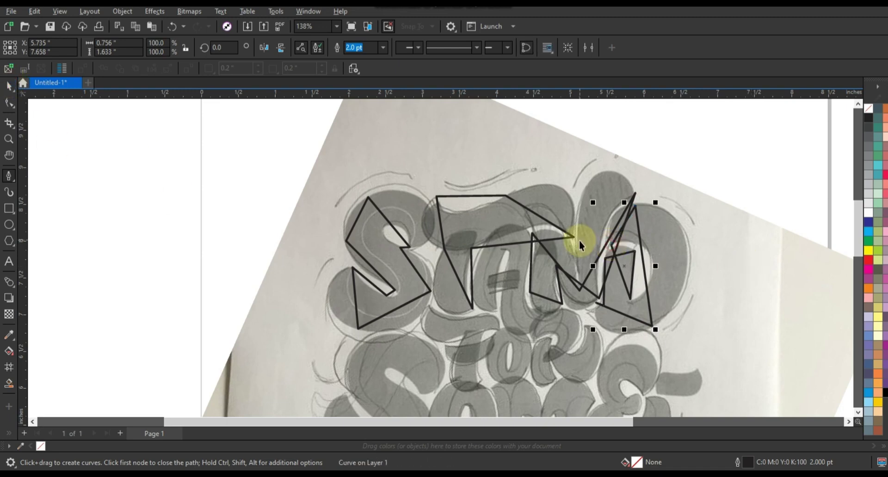
# - Combine the four letter outlines into one object and convert all of its line segments to curves
pyautogui.press('space')
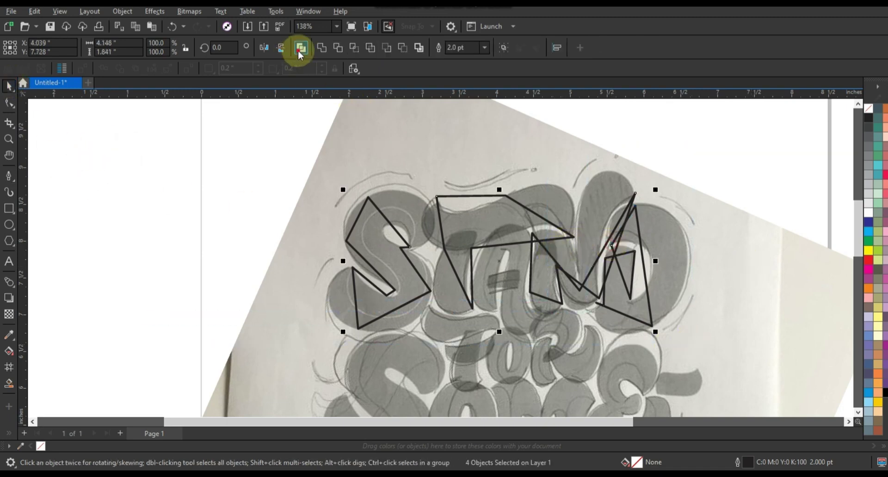
pyautogui.click(9, 102)
pyautogui.moveTo(280, 171); pyautogui.dragTo(714, 339)
pyautogui.click(163, 47)
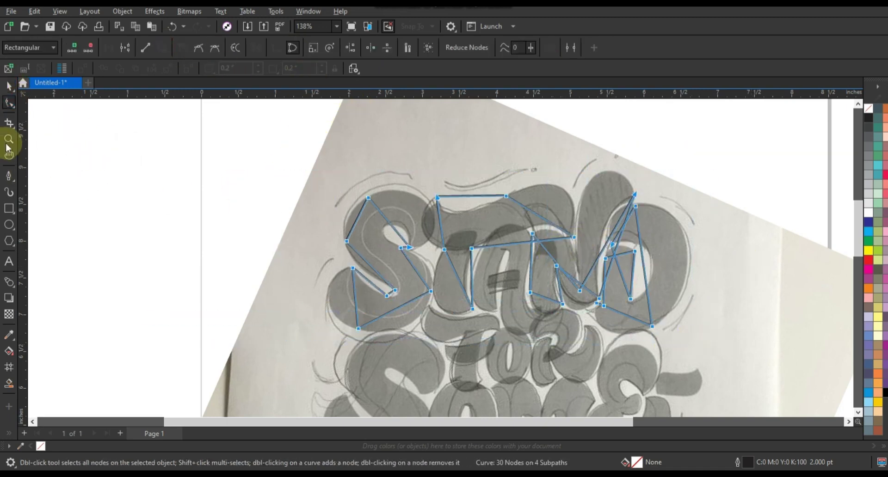
# - Bend the segment from the S's upper terminal to its top node to follow the sketched upper-right bowl
pyautogui.click(9, 140)
pyautogui.moveTo(285, 162); pyautogui.dragTo(710, 315)
pyautogui.click(10, 103)
pyautogui.moveTo(217, 211); pyautogui.dragTo(236, 185)
pyautogui.moveTo(243, 243); pyautogui.dragTo(334, 235)
pyautogui.moveTo(237, 183); pyautogui.dragTo(277, 144)
pyautogui.moveTo(190, 179); pyautogui.dragTo(193, 178)
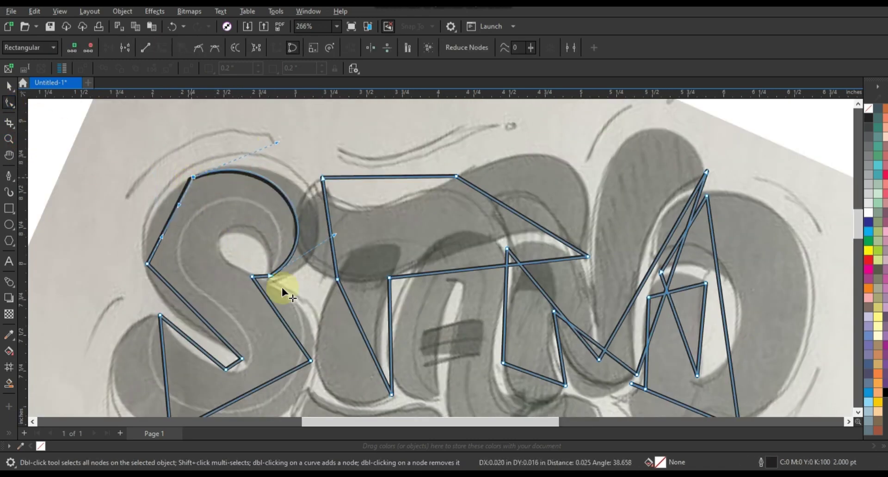
pyautogui.moveTo(269, 276); pyautogui.dragTo(269, 280)
pyautogui.moveTo(334, 240); pyautogui.dragTo(364, 261)
pyautogui.moveTo(278, 144); pyautogui.dragTo(305, 129)
# - Curve the S's upper-left segment outward to match the sketch's rounded shoulder
pyautogui.moveTo(179, 206); pyautogui.dragTo(170, 194)
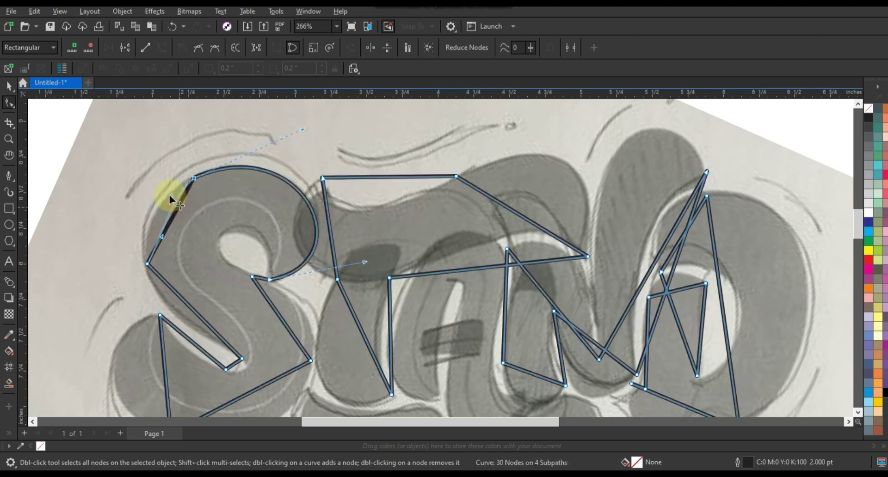
pyautogui.moveTo(162, 238); pyautogui.dragTo(146, 226)
pyautogui.moveTo(168, 197); pyautogui.dragTo(162, 195)
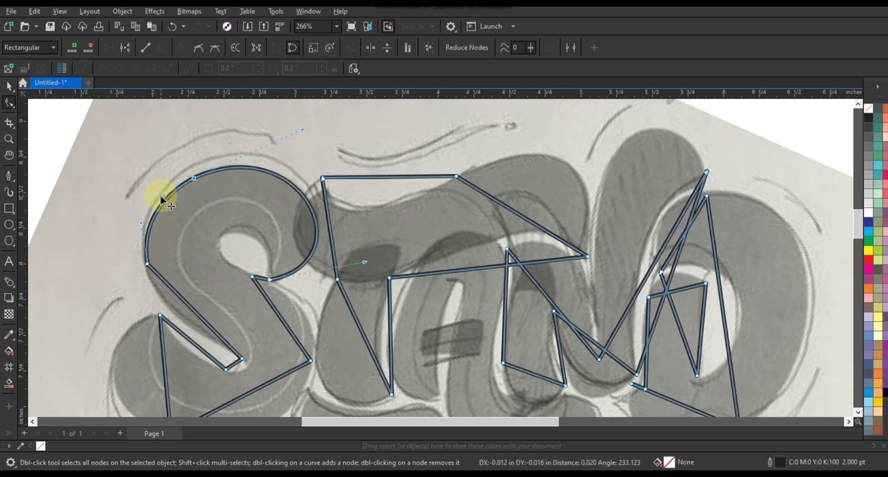
# - Bend the short segment inside the S's upper bowl around the light teardrop-shaped opening in the sketch
pyautogui.click(269, 279)
pyautogui.moveTo(258, 278); pyautogui.dragTo(184, 256)
pyautogui.moveTo(264, 279); pyautogui.dragTo(269, 178)
pyautogui.moveTo(171, 249); pyautogui.dragTo(164, 249)
pyautogui.moveTo(271, 178); pyautogui.dragTo(264, 184)
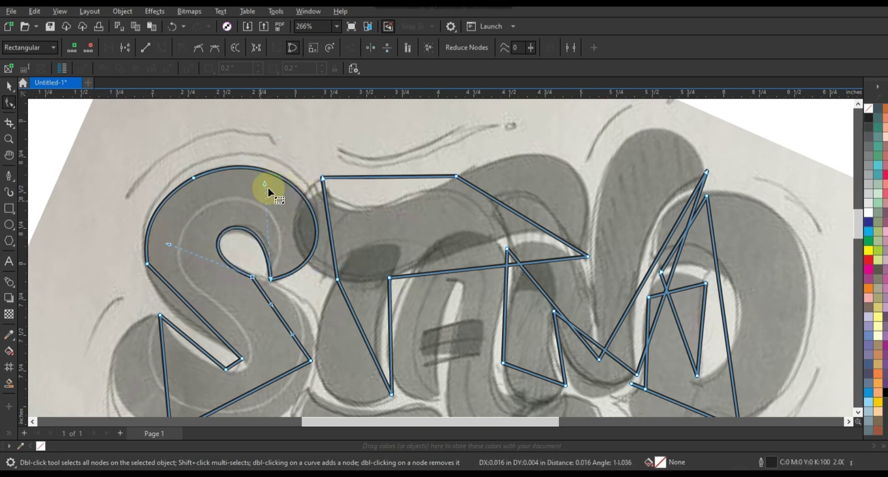
# - Curve the S's lower bowl from its right side around the bottom to the lower edge of the gap
pyautogui.moveTo(274, 309); pyautogui.dragTo(299, 297)
pyautogui.moveTo(311, 332); pyautogui.dragTo(311, 333)
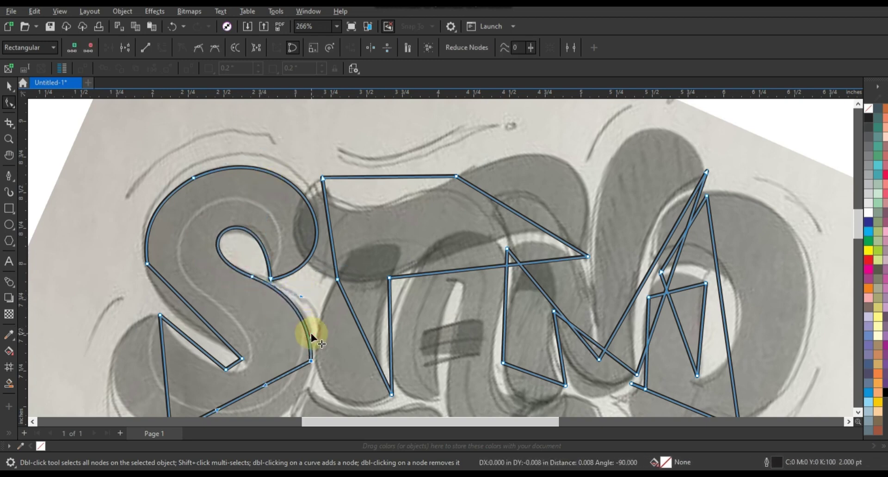
pyautogui.scroll(-1, 374, 237)
pyautogui.click(9, 139)
pyautogui.rightClick(259, 218)
pyautogui.click(8, 103)
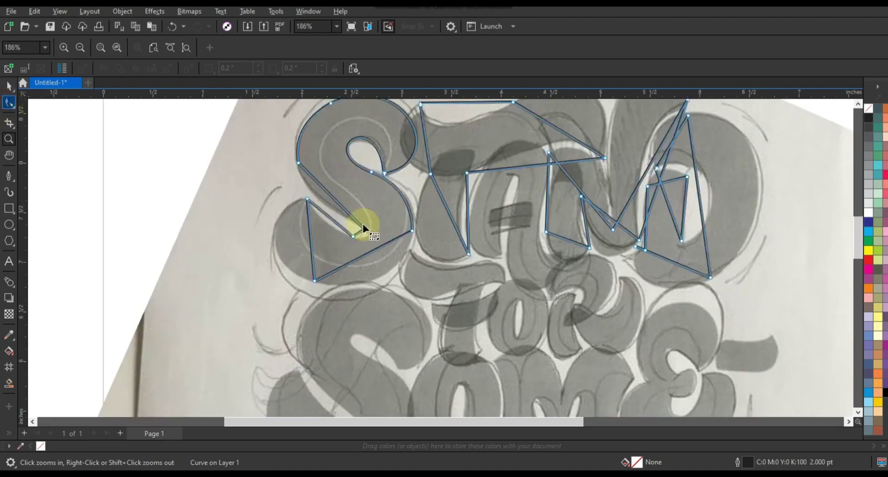
pyautogui.moveTo(351, 263); pyautogui.dragTo(355, 283)
pyautogui.moveTo(393, 272); pyautogui.dragTo(400, 277)
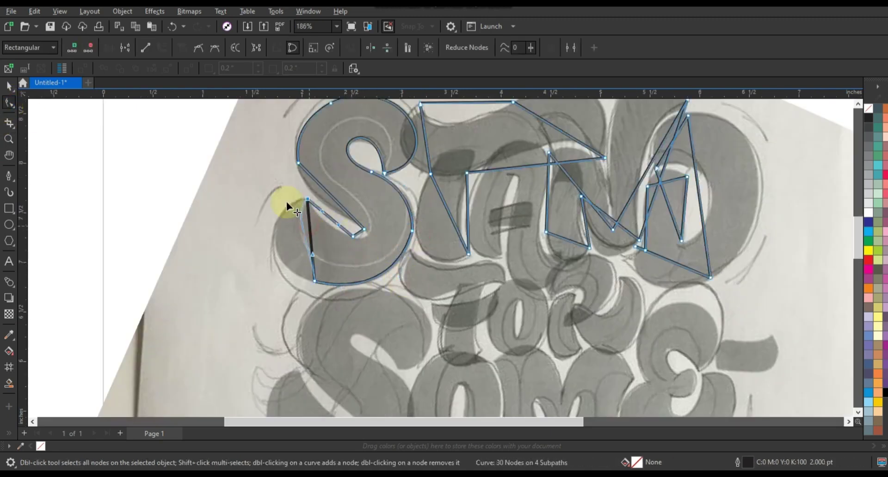
pyautogui.moveTo(326, 214); pyautogui.dragTo(320, 220)
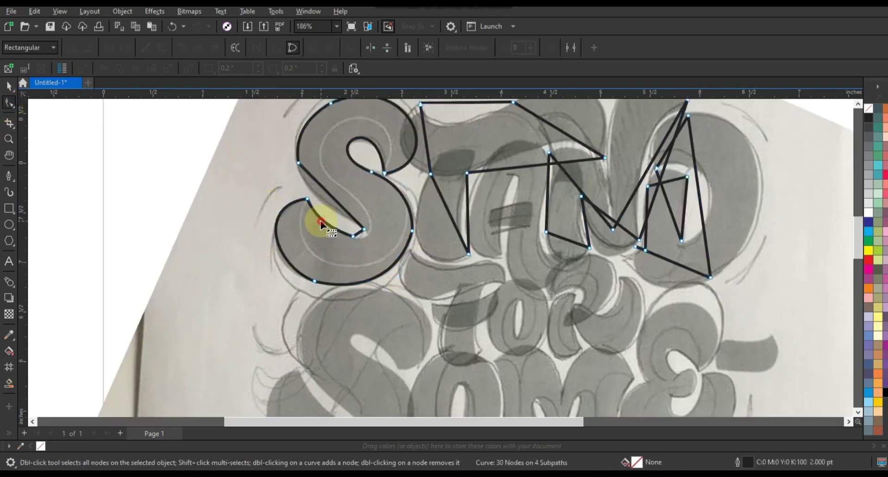
# - Bend the S's left diagonal segment along the upper edge of the lower gap to follow the sketch
pyautogui.press('F2')
pyautogui.moveTo(251, 132); pyautogui.dragTo(590, 300)
pyautogui.moveTo(246, 197); pyautogui.dragTo(237, 205)
pyautogui.moveTo(291, 242); pyautogui.dragTo(293, 238)
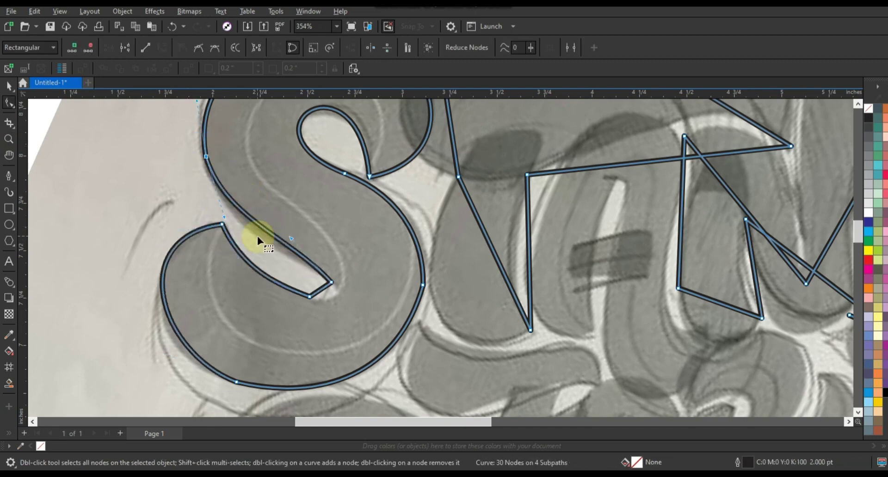
# - Adjust the curve handles along the S's lower gap and bottom edge to match the sketch
pyautogui.moveTo(224, 217); pyautogui.dragTo(233, 234)
pyautogui.click(246, 367)
pyautogui.scroll(-2, 338, 353)
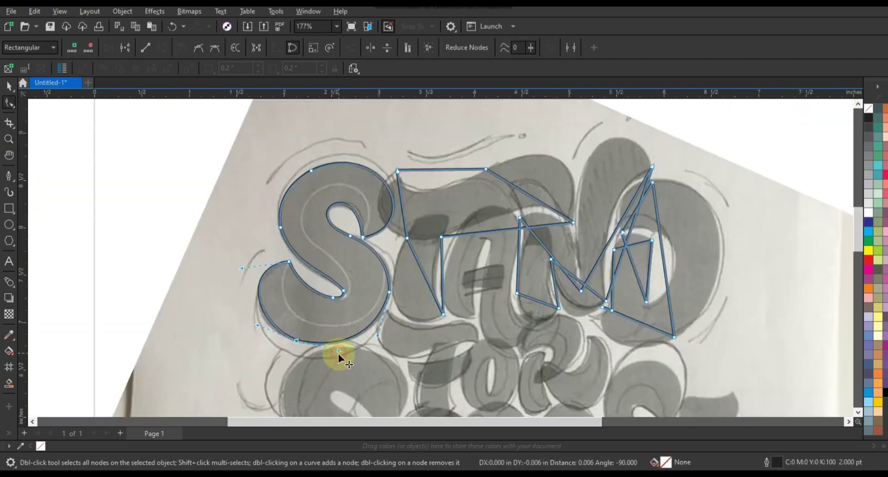
# - Curve the T's wavy crossbar and stem segments in "Stand" to follow the sketched letter
pyautogui.click(9, 89)
pyautogui.press('F10')
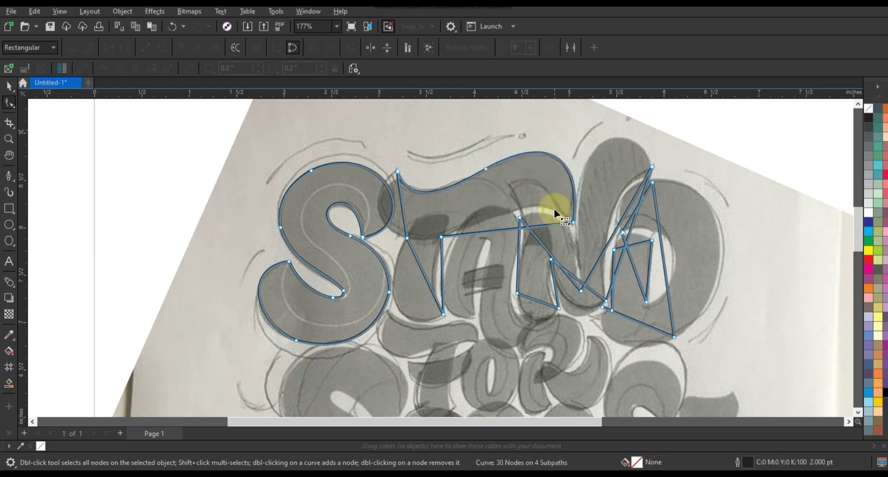
pyautogui.moveTo(369, 225); pyautogui.dragTo(371, 225)
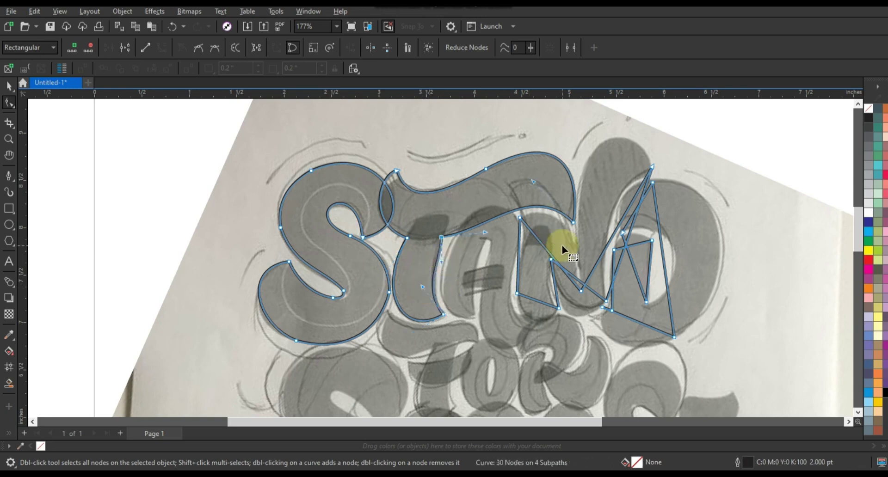
# - Curve the N's left leg and the inner edge of its right arm along the sketch
pyautogui.moveTo(554, 219); pyautogui.dragTo(560, 264)
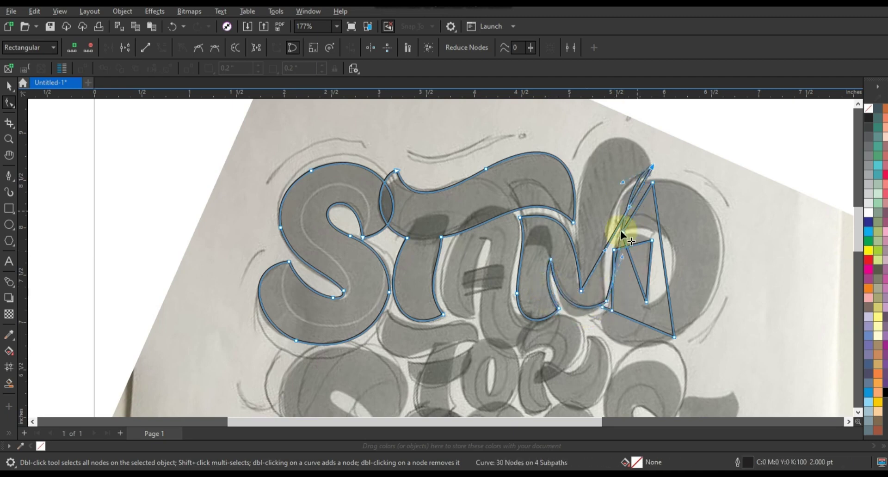
pyautogui.moveTo(618, 231); pyautogui.dragTo(615, 181)
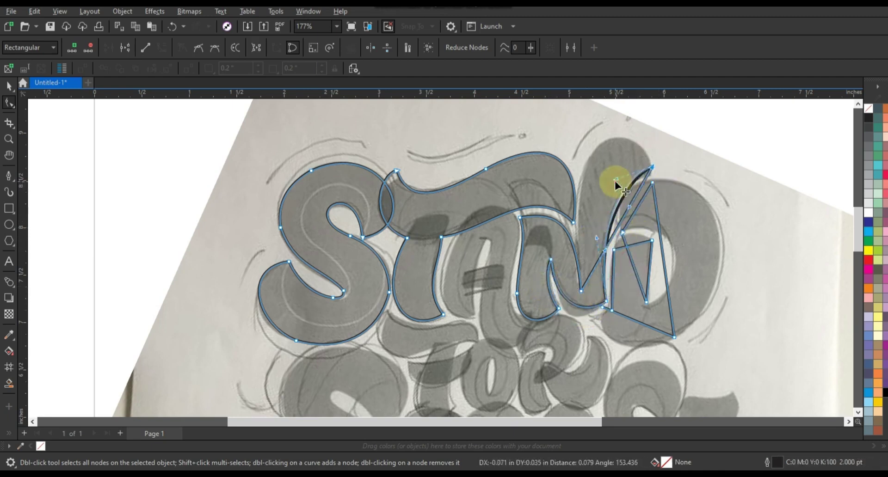
pyautogui.moveTo(597, 238); pyautogui.dragTo(581, 184)
# - Bend the outer segment of the N's right arm into the sketch's tall rounded top
pyautogui.moveTo(605, 250); pyautogui.dragTo(561, 176)
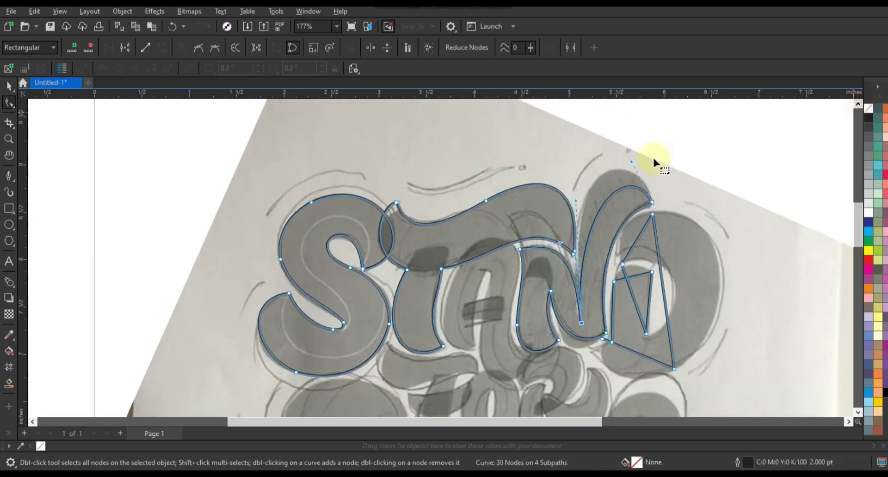
pyautogui.moveTo(632, 161); pyautogui.dragTo(633, 148)
pyautogui.moveTo(561, 176); pyautogui.dragTo(558, 159)
pyautogui.moveTo(633, 148); pyautogui.dragTo(634, 145)
# - Bow the D's outer side outward along the sketch and save the drawing as "stands"
pyautogui.moveTo(684, 233); pyautogui.dragTo(715, 212)
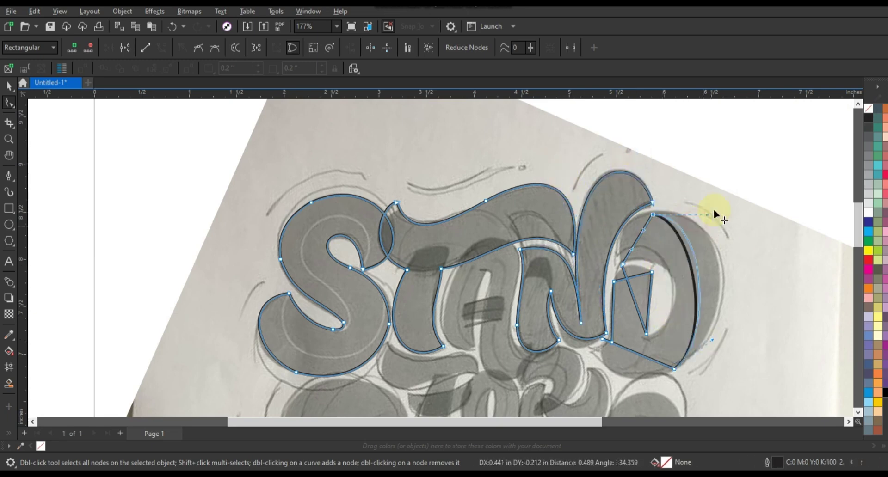
pyautogui.write('stands')
pyautogui.press('Return')
# - Bend the D's remaining segments to the sketch and break the combined curve apart into separate letters
pyautogui.moveTo(640, 236); pyautogui.dragTo(625, 230)
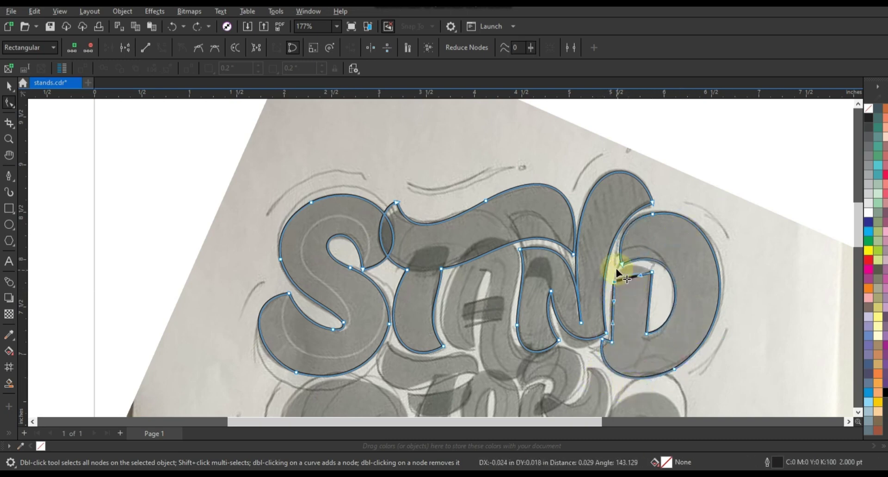
pyautogui.click(9, 86)
pyautogui.click(301, 48)
# - Fill the separated S, T, N and D outlines with black
pyautogui.click(335, 227)
pyautogui.keyDown('shift'); pyautogui.click(487, 241); pyautogui.keyUp('shift')
pyautogui.keyDown('shift'); pyautogui.click(594, 249); pyautogui.keyUp('shift')
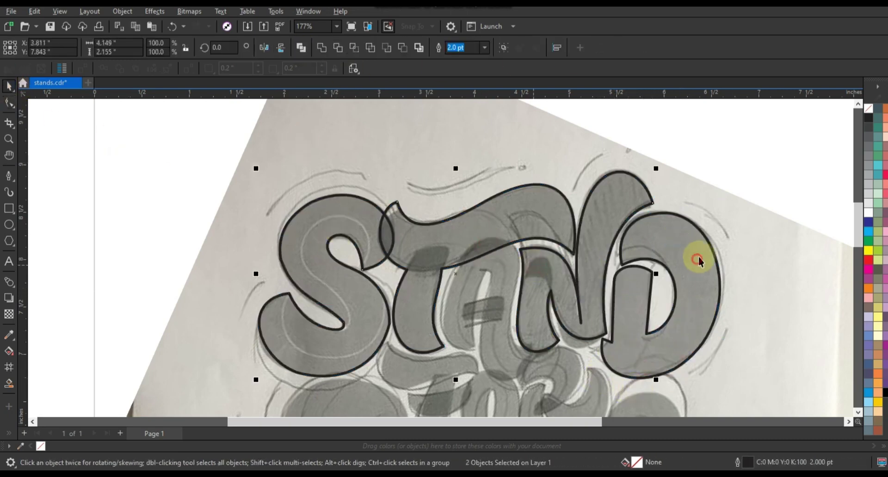
pyautogui.keyDown('shift'); pyautogui.click(697, 260); pyautogui.keyUp('shift')
pyautogui.click(885, 393)
pyautogui.scroll(-1, 319, 169)
pyautogui.scroll(-1, 319, 171)
pyautogui.click(63, 156)
# - Remove the fill from the T of "Stand", keeping only its outline over the sketch
pyautogui.click(9, 139)
pyautogui.moveTo(390, 186); pyautogui.dragTo(604, 265)
pyautogui.scroll(1, 304, 209)
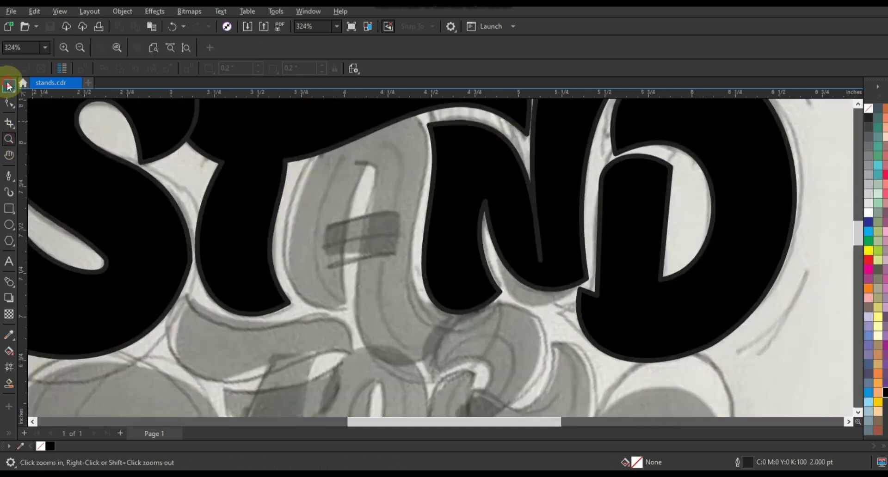
pyautogui.click(9, 86)
pyautogui.click(259, 152)
pyautogui.click(868, 109)
# - Draw a rough straight-segment Pen path around the outside of the A between the T and N
pyautogui.click(10, 176)
pyautogui.click(347, 311)
pyautogui.click(334, 126)
pyautogui.click(424, 158)
pyautogui.click(414, 291)
pyautogui.click(449, 318)
pyautogui.click(358, 262)
pyautogui.click(340, 267)
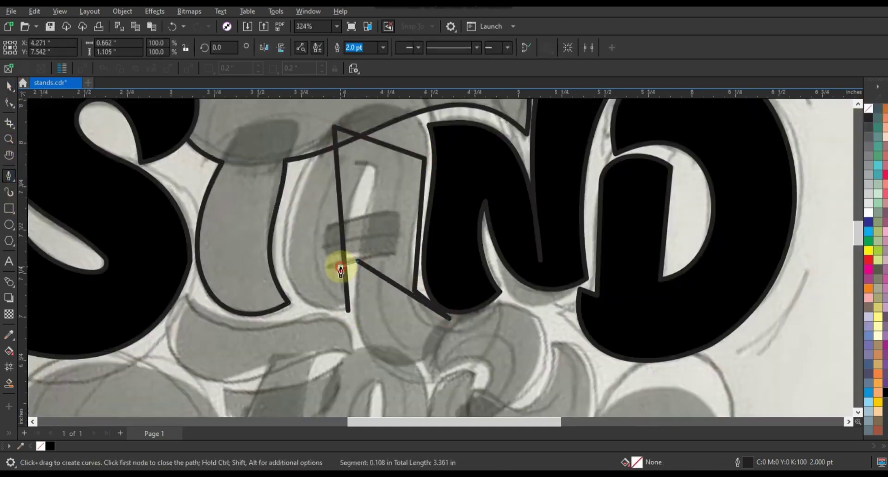
# - Convert the A's segments to curves and bow its left side outward to the sketched edge
pyautogui.moveTo(487, 294); pyautogui.dragTo(501, 333)
pyautogui.click(161, 48)
pyautogui.moveTo(339, 188); pyautogui.dragTo(302, 163)
pyautogui.moveTo(343, 250); pyautogui.dragTo(254, 304)
pyautogui.moveTo(303, 164); pyautogui.dragTo(280, 190)
# - Curve the A's right side and rounded right foot, and delete the extra node on the edge facing the N
pyautogui.moveTo(418, 247); pyautogui.dragTo(398, 251)
pyautogui.moveTo(439, 155); pyautogui.dragTo(409, 181)
pyautogui.moveTo(424, 158); pyautogui.dragTo(427, 159)
pyautogui.moveTo(349, 253); pyautogui.dragTo(344, 343)
pyautogui.moveTo(418, 299); pyautogui.dragTo(427, 374)
pyautogui.moveTo(345, 342); pyautogui.dragTo(332, 384)
pyautogui.doubleClick(414, 291)
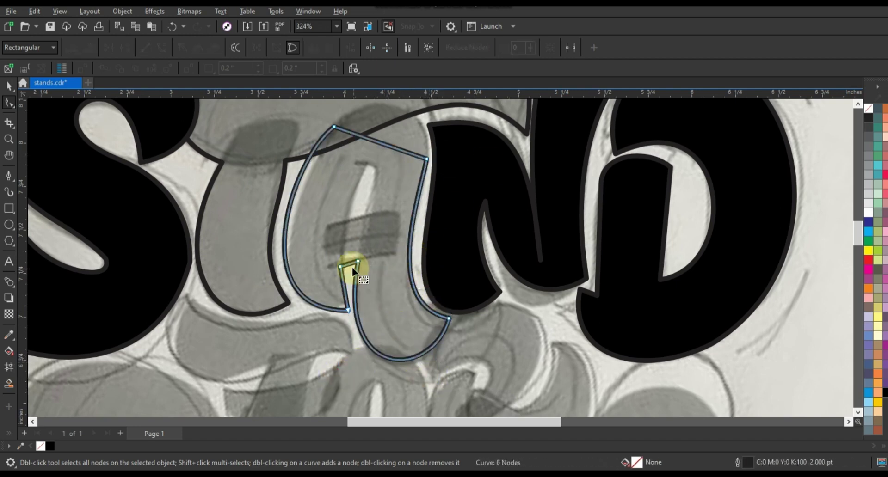
# - Arch the A's top segment and smooth its join with the right side
pyautogui.scroll(1, 314, 155)
pyautogui.moveTo(366, 201); pyautogui.dragTo(369, 169)
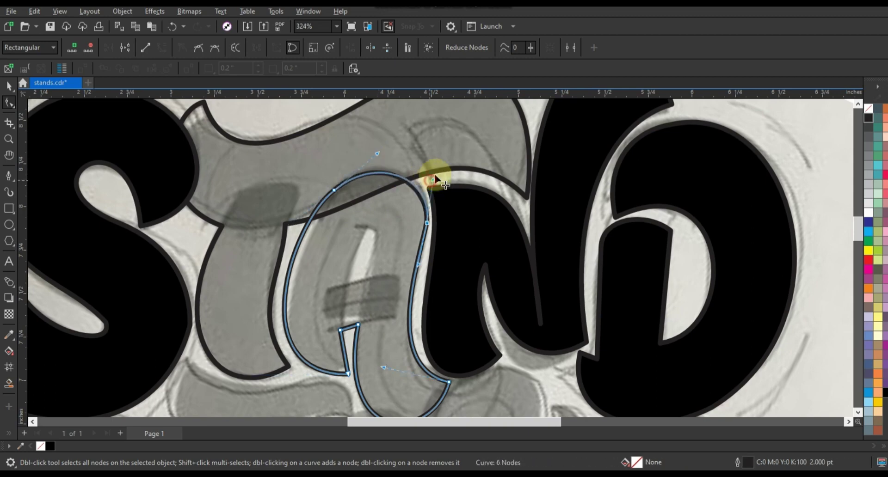
pyautogui.moveTo(435, 176); pyautogui.dragTo(433, 179)
# - Draw a small triangular path for the A's inner opening and bend its sides to the sketch
pyautogui.press('p')
pyautogui.click(347, 283)
pyautogui.click(368, 278)
pyautogui.click(367, 226)
pyautogui.click(347, 283)
pyautogui.press('F10')
pyautogui.scroll(2, 303, 279)
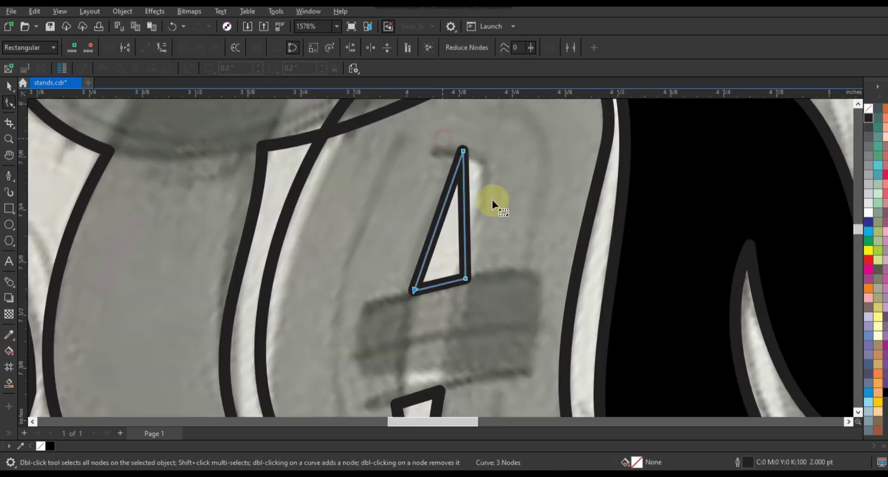
pyautogui.moveTo(464, 219); pyautogui.dragTo(483, 189)
pyautogui.click(414, 290)
# - Combine the A's inner opening with its outer outline
pyautogui.press('space')
pyautogui.keyDown('shift'); pyautogui.click(595, 202); pyautogui.keyUp('shift')
pyautogui.click(295, 48)
pyautogui.scroll(-3, 237, 219)
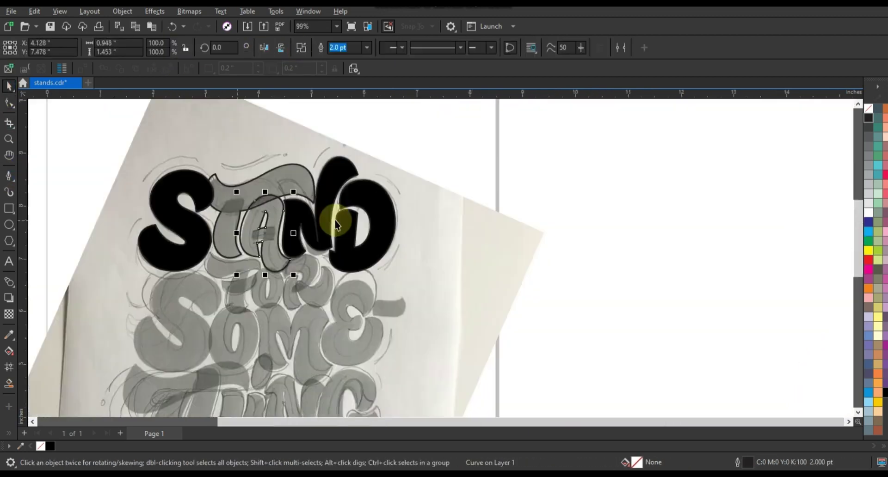
pyautogui.click(653, 247)
# - Draw a rough closed six-node Pen path for the top bar and stem of the F in "For"
pyautogui.scroll(-1, 576, 160)
pyautogui.click(6, 139)
pyautogui.moveTo(348, 193); pyautogui.dragTo(523, 292)
pyautogui.click(9, 176)
pyautogui.click(229, 148)
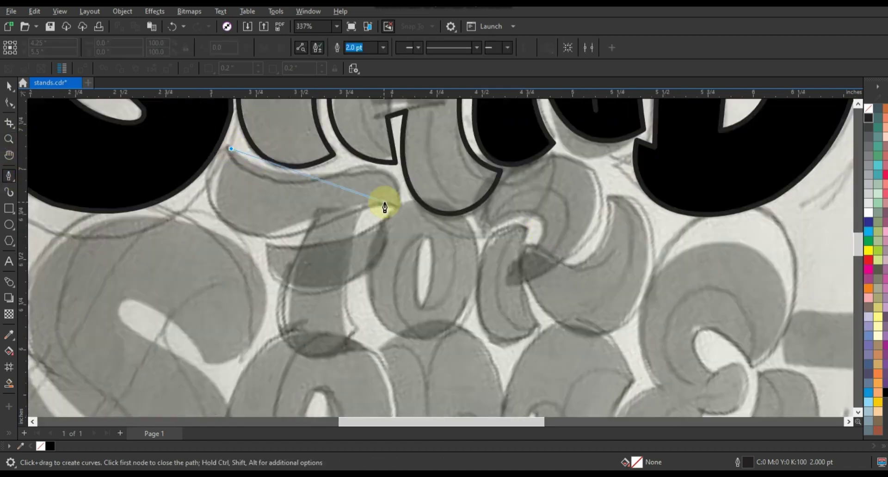
pyautogui.click(398, 208)
pyautogui.click(361, 210)
pyautogui.click(358, 327)
pyautogui.click(282, 295)
pyautogui.click(312, 217)
pyautogui.click(229, 149)
# - Convert the F path's segments to curves and round the left end of its top bar
pyautogui.click(10, 102)
pyautogui.moveTo(149, 138); pyautogui.dragTo(424, 349)
pyautogui.click(161, 48)
pyautogui.moveTo(258, 172); pyautogui.dragTo(203, 182)
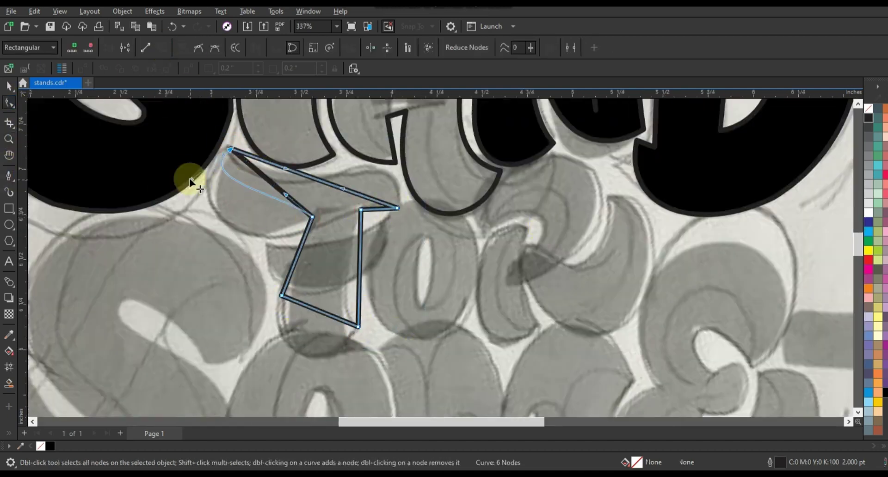
pyautogui.moveTo(285, 195); pyautogui.dragTo(212, 269)
pyautogui.moveTo(203, 182); pyautogui.dragTo(197, 184)
# - Bend the F's upper edge into the sketch's wave with a rounded right tip
pyautogui.moveTo(341, 188); pyautogui.dragTo(397, 129)
pyautogui.moveTo(285, 168); pyautogui.dragTo(278, 214)
pyautogui.moveTo(397, 125); pyautogui.dragTo(403, 130)
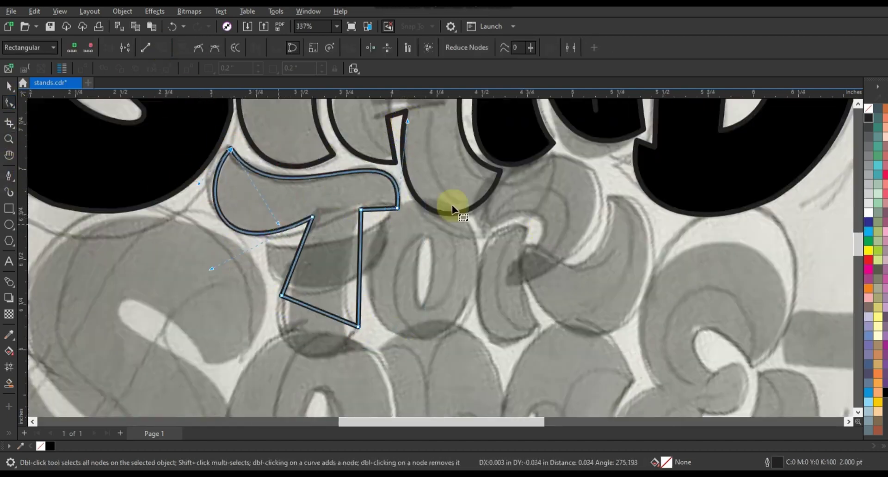
# - Curve both sides of the F's stem and round its foot to follow the sketch
pyautogui.moveTo(376, 209); pyautogui.dragTo(378, 205)
pyautogui.moveTo(358, 269); pyautogui.dragTo(351, 292)
pyautogui.moveTo(352, 335); pyautogui.dragTo(270, 363)
pyautogui.moveTo(290, 266); pyautogui.dragTo(287, 270)
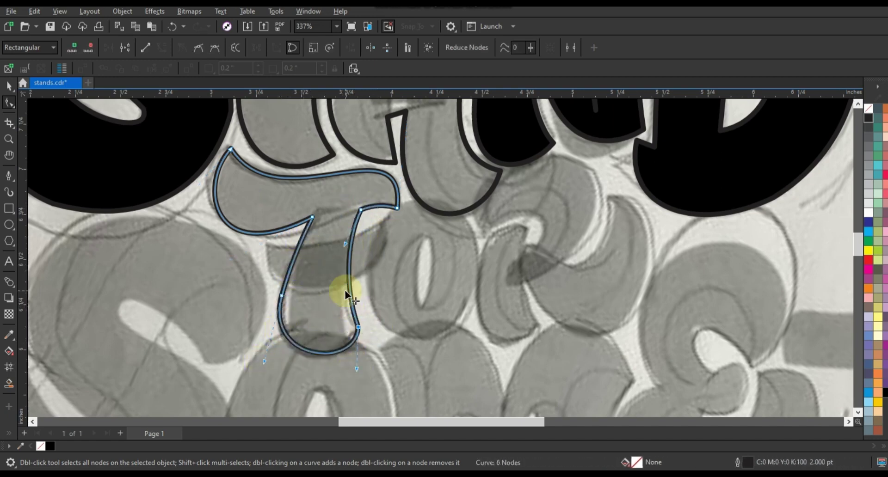
pyautogui.moveTo(349, 289); pyautogui.dragTo(344, 292)
# - Draw the F's middle arm as a closed shape across the stem and curve its edges to the sketch
pyautogui.click(10, 176)
pyautogui.click(267, 245)
pyautogui.click(393, 217)
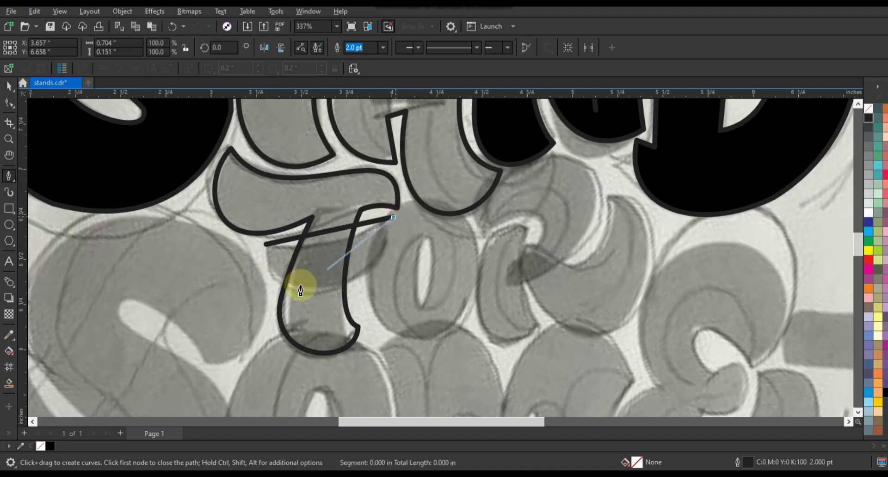
pyautogui.doubleClick(271, 277)
pyautogui.click(9, 103)
pyautogui.moveTo(368, 290); pyautogui.dragTo(370, 291)
pyautogui.moveTo(305, 237); pyautogui.dragTo(306, 247)
# - Weld the middle arm to the F's top bar and stem
pyautogui.click(9, 87)
pyautogui.keyDown('shift'); pyautogui.click(357, 211); pyautogui.keyUp('shift')
pyautogui.click(302, 47)
pyautogui.click(345, 113)
# - Draw the O of "For" as an ellipse about 0.53 × 0.77 in with a narrow slanted ellipse inside
pyautogui.click(9, 176)
pyautogui.press('F7')
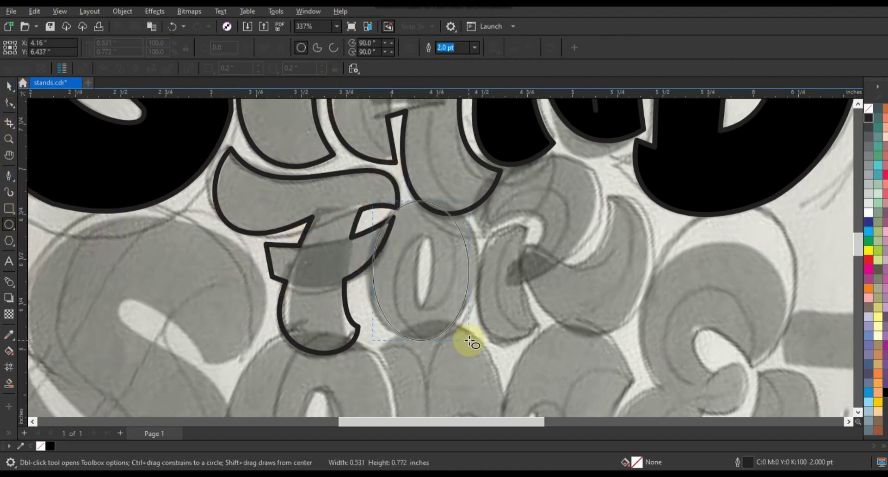
pyautogui.moveTo(470, 341); pyautogui.dragTo(366, 197)
pyautogui.press('space')
pyautogui.moveTo(475, 198); pyautogui.dragTo(448, 233)
pyautogui.moveTo(448, 268); pyautogui.dragTo(431, 269)
# - Combine the inner and outer ellipses of the O in "For"
pyautogui.click(430, 251)
pyautogui.keyDown('shift'); pyautogui.click(406, 205); pyautogui.keyUp('shift')
pyautogui.click(302, 49)
pyautogui.click(9, 176)
pyautogui.click(484, 227)
pyautogui.click(534, 249)
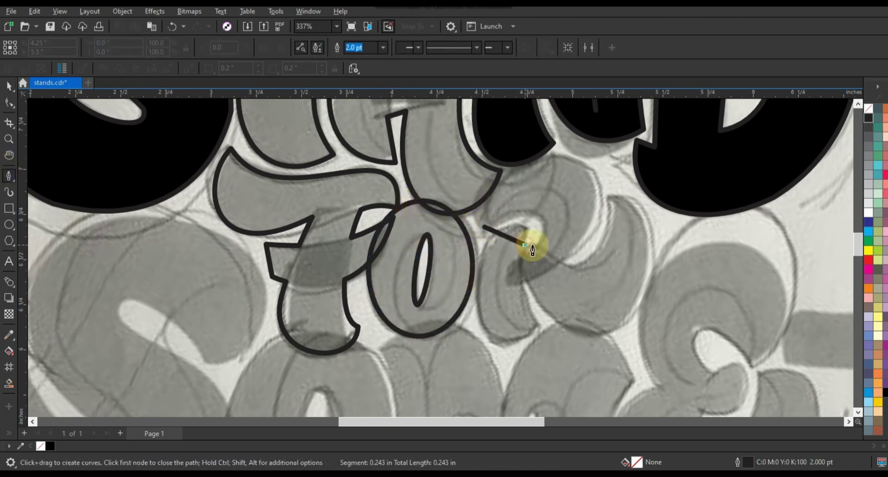
pyautogui.press('Escape')
pyautogui.hotkey('ctrl', 'z')
# - Draw a rough straight-segment Pen path over the sketched R of "For", starting at its left leg
pyautogui.click(525, 225)
pyautogui.click(499, 341)
pyautogui.click(538, 328)
pyautogui.click(523, 273)
pyautogui.click(628, 204)
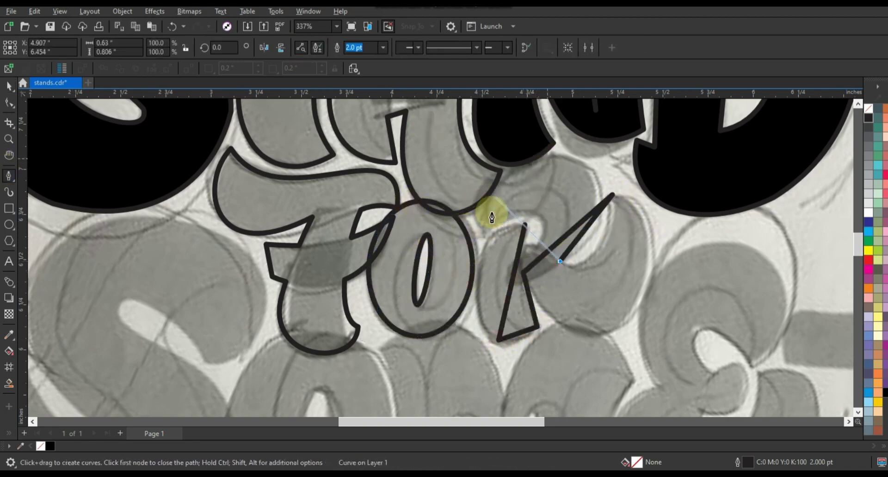
pyautogui.click(490, 213)
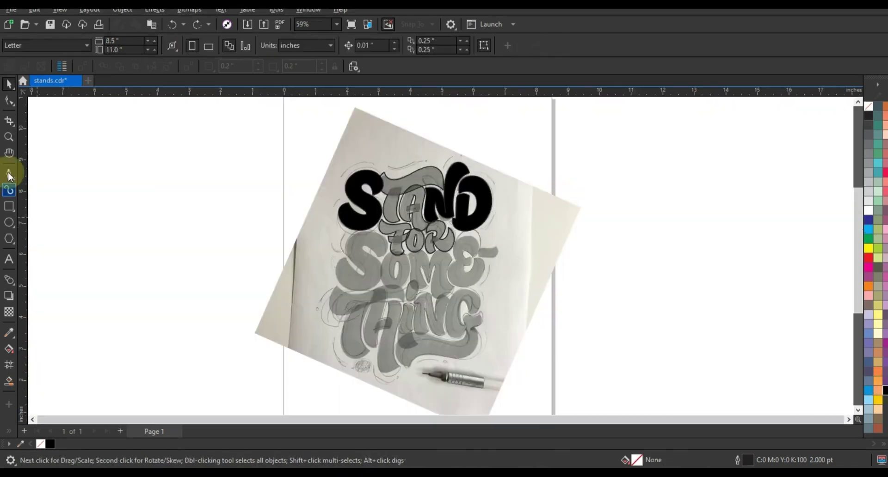
# - Fit a copy of the black S over the S of "Some", stretching it to match the sketch
pyautogui.press('z')
pyautogui.moveTo(283, 199); pyautogui.dragTo(612, 328)
pyautogui.click(226, 302)
pyautogui.moveTo(280, 242); pyautogui.dragTo(294, 242)
pyautogui.moveTo(224, 319); pyautogui.dragTo(218, 323)
# - Copy the O of "For" onto the O of "Some" and enlarge it to 150.8%
pyautogui.click(320, 245)
pyautogui.moveTo(381, 194); pyautogui.dragTo(323, 256)
pyautogui.rightClick(323, 256)
pyautogui.moveTo(326, 288); pyautogui.dragTo(349, 317)
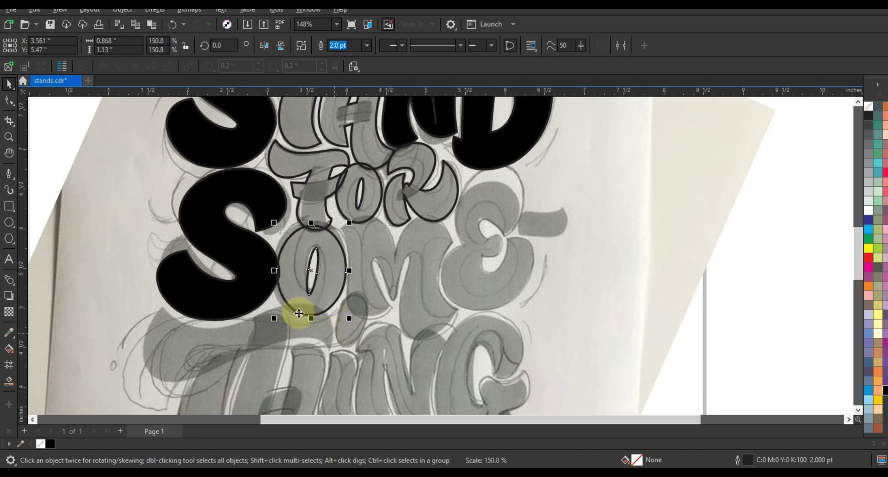
# - Skew the copied O to match the slant of the sketched O in "Some"
pyautogui.click(303, 313)
pyautogui.moveTo(311, 223); pyautogui.dragTo(350, 216)
pyautogui.click(329, 231)
pyautogui.click(422, 184)
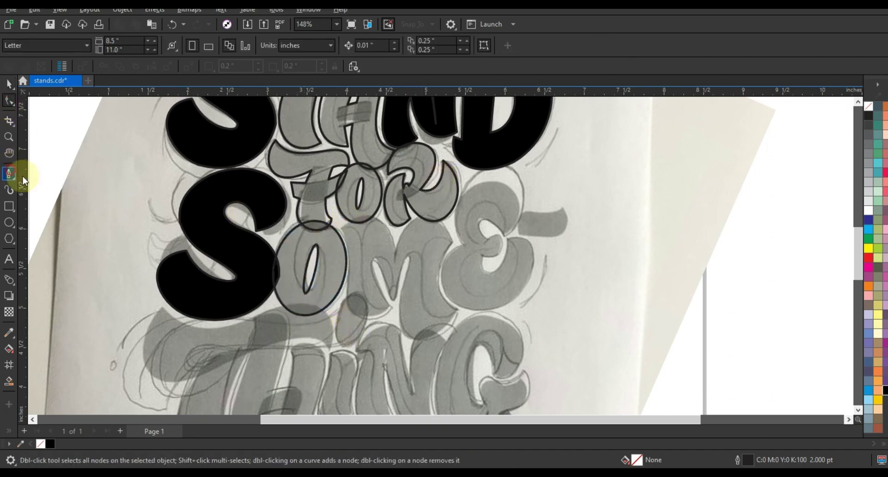
# - Draw a rough closed Pen path with straight segments around the M of "Some"
pyautogui.click(8, 173)
pyautogui.click(339, 227)
pyautogui.click(346, 305)
pyautogui.click(389, 308)
pyautogui.click(373, 260)
pyautogui.click(395, 298)
pyautogui.click(408, 255)
pyautogui.click(418, 339)
pyautogui.click(458, 309)
pyautogui.click(452, 242)
pyautogui.click(395, 251)
pyautogui.click(339, 227)
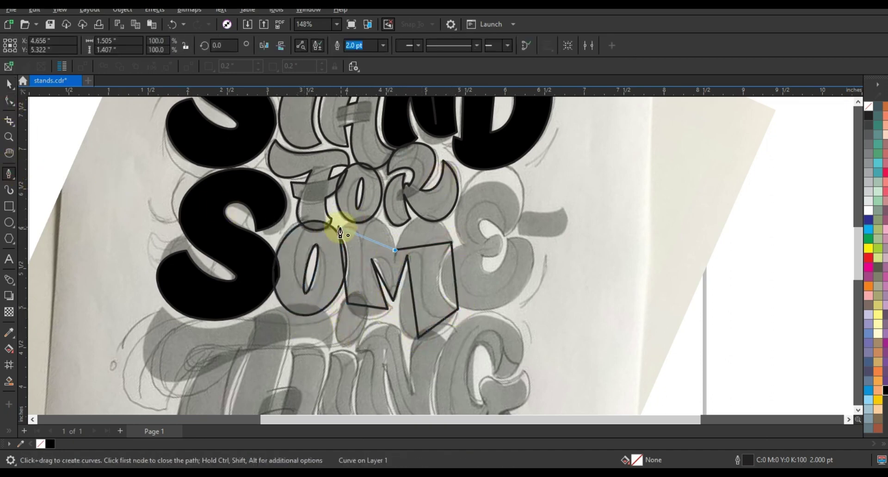
# - Draw a rough closed Pen path with straight segments around the E of "Some"
pyautogui.click(460, 243)
pyautogui.click(509, 235)
pyautogui.click(485, 237)
pyautogui.click(499, 249)
pyautogui.click(443, 278)
pyautogui.click(460, 243)
# - Draw a rough closed Pen path around the E's detached tail and combine it with the M and E paths
pyautogui.click(520, 235)
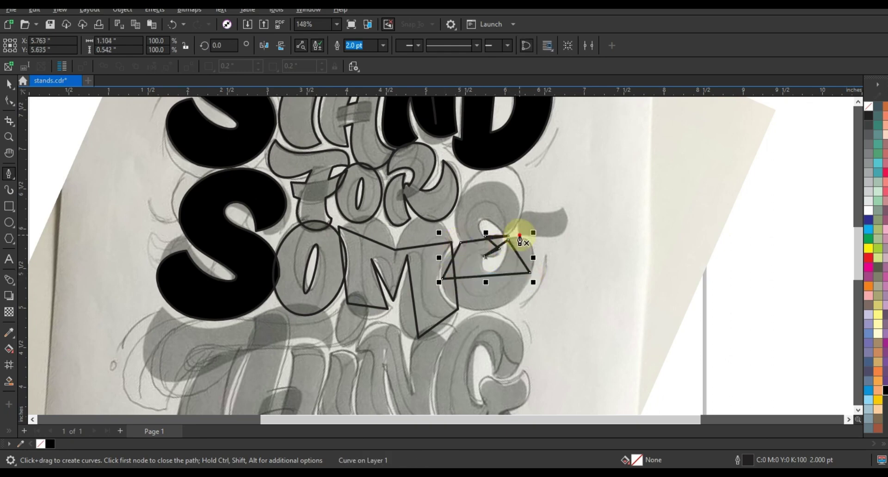
pyautogui.click(538, 235)
pyautogui.click(561, 207)
pyautogui.click(543, 215)
pyautogui.click(520, 235)
pyautogui.press('space')
pyautogui.press('F10')
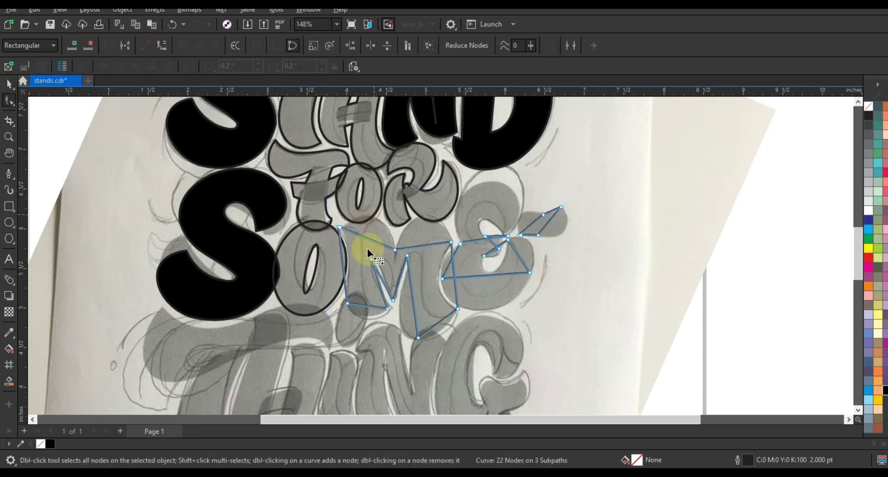
# - Curve the first leg, foot and inner notch of the M in "Some" to match the sketch
pyautogui.click(343, 241)
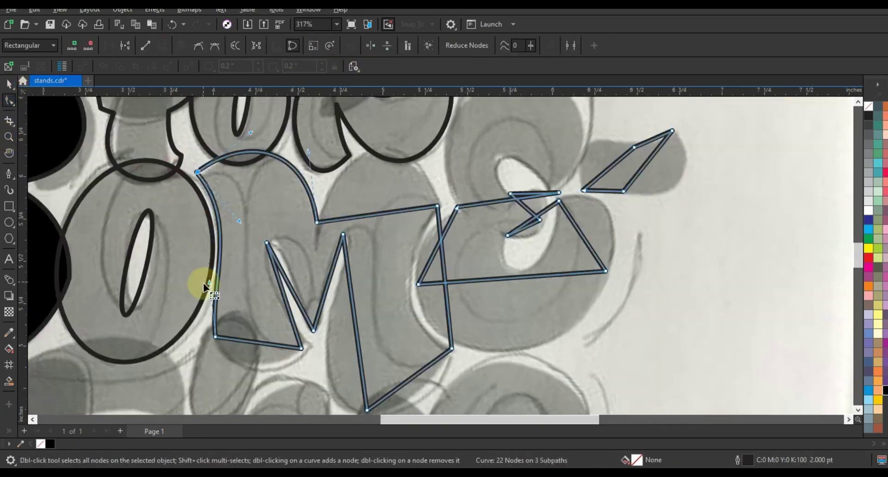
pyautogui.moveTo(289, 315); pyautogui.dragTo(285, 316)
pyautogui.click(302, 349)
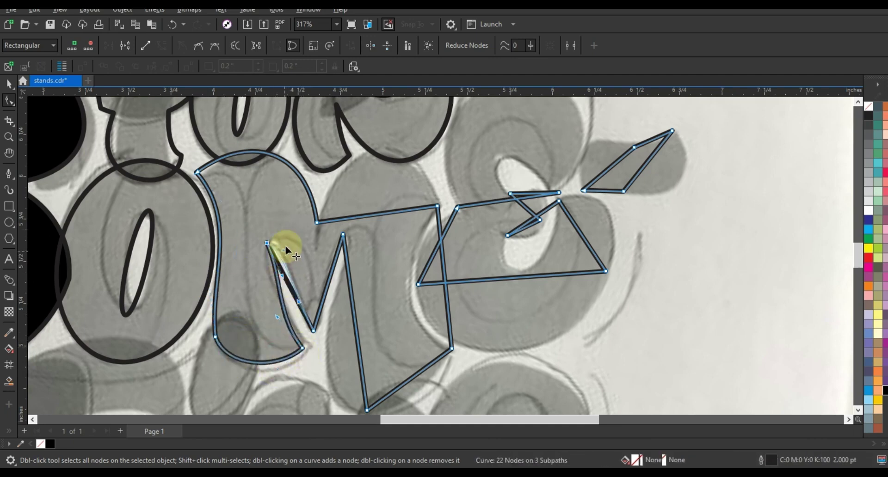
pyautogui.moveTo(285, 246); pyautogui.dragTo(287, 248)
pyautogui.click(333, 266)
# - Bend the inner edge and rounded bottom of the M's second leg to follow the sketch
pyautogui.moveTo(360, 354); pyautogui.dragTo(292, 382)
pyautogui.moveTo(395, 391); pyautogui.dragTo(406, 407)
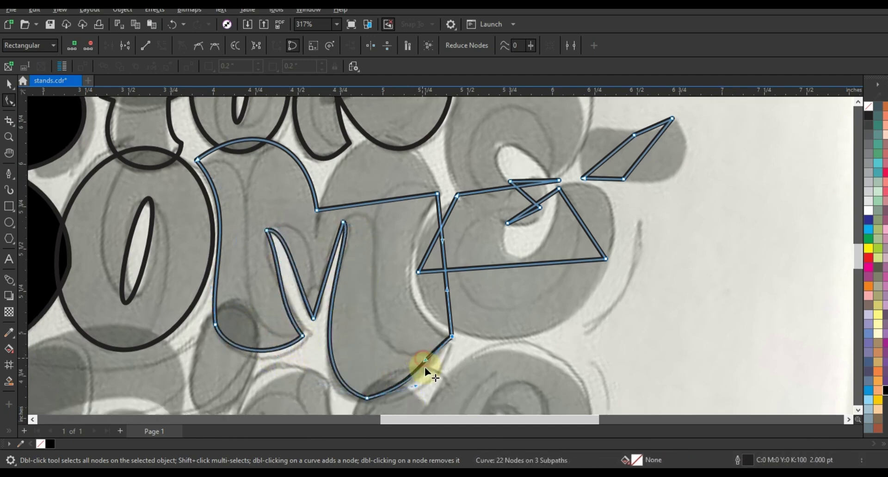
pyautogui.moveTo(424, 357); pyautogui.dragTo(431, 373)
pyautogui.moveTo(367, 397); pyautogui.dragTo(362, 397)
# - Curve the outer edge of the M's second leg and round its second top arch
pyautogui.click(443, 243)
pyautogui.moveTo(442, 242); pyautogui.dragTo(394, 230)
pyautogui.moveTo(446, 289); pyautogui.dragTo(410, 278)
pyautogui.click(858, 102)
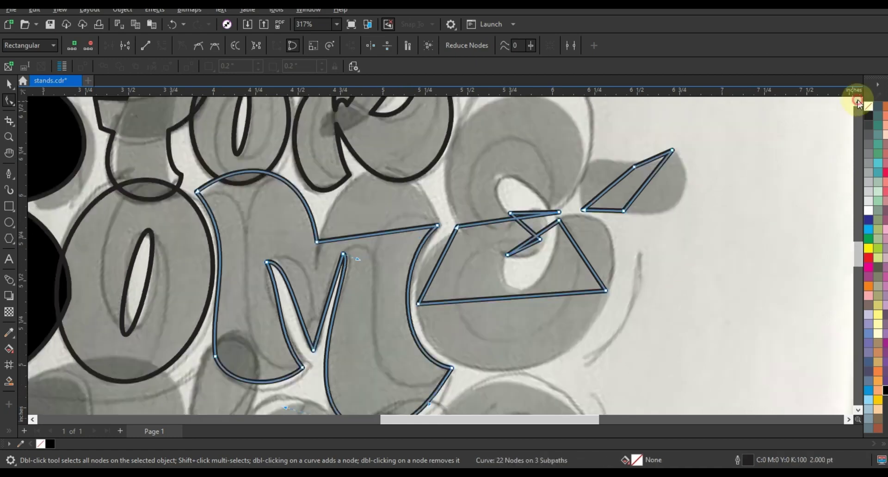
pyautogui.moveTo(355, 237); pyautogui.dragTo(342, 134)
pyautogui.moveTo(435, 179); pyautogui.dragTo(432, 168)
pyautogui.moveTo(433, 272); pyautogui.dragTo(421, 277)
# - Round the underside of the E's lower bowl in "Some" to follow the sketch
pyautogui.click(481, 300)
pyautogui.moveTo(481, 299); pyautogui.dragTo(427, 347)
pyautogui.moveTo(543, 295); pyautogui.dragTo(579, 371)
pyautogui.moveTo(427, 348); pyautogui.dragTo(424, 398)
pyautogui.scroll(-1, 505, 296)
pyautogui.moveTo(473, 312); pyautogui.dragTo(475, 318)
# - Curve the outer end and inner edge of the E's lower bowl and round its upper bowl
pyautogui.click(9, 137)
pyautogui.moveTo(437, 171); pyautogui.dragTo(654, 358)
pyautogui.click(9, 101)
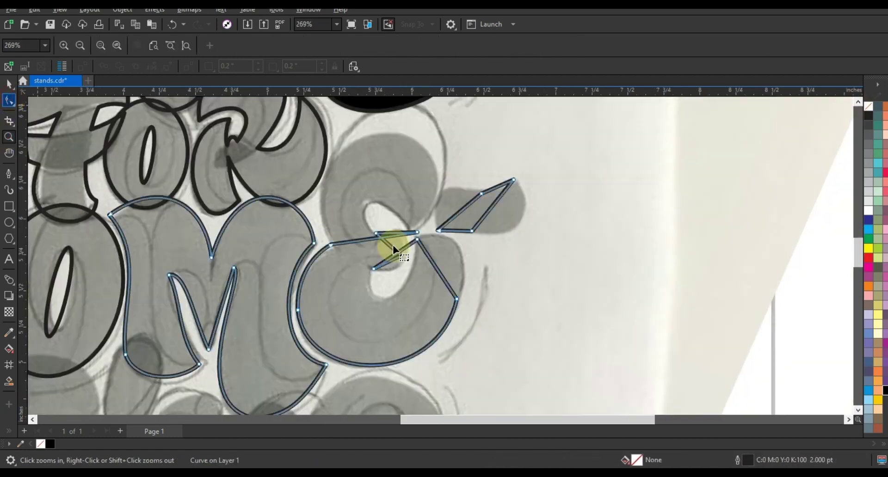
pyautogui.click(417, 239)
pyautogui.moveTo(431, 259); pyautogui.dragTo(442, 234)
pyautogui.moveTo(443, 276); pyautogui.dragTo(471, 253)
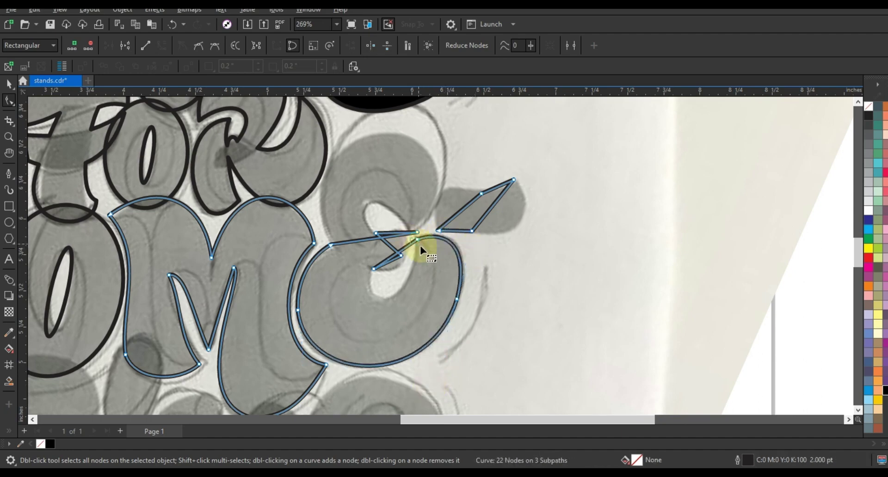
pyautogui.moveTo(373, 299); pyautogui.dragTo(413, 314)
pyautogui.scroll(-2, 435, 186)
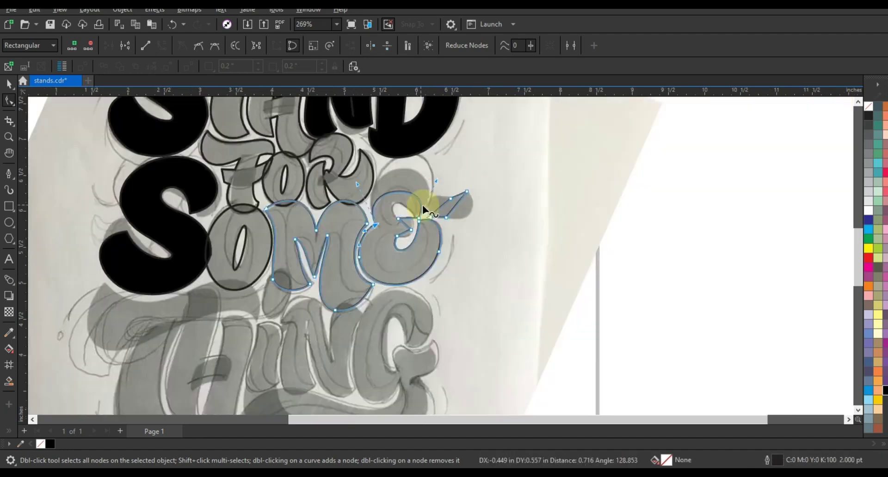
# - Shape the E's upper counter and middle arm into curves and fine-tune their nodes
pyautogui.press('z')
pyautogui.scroll(3, 395, 200)
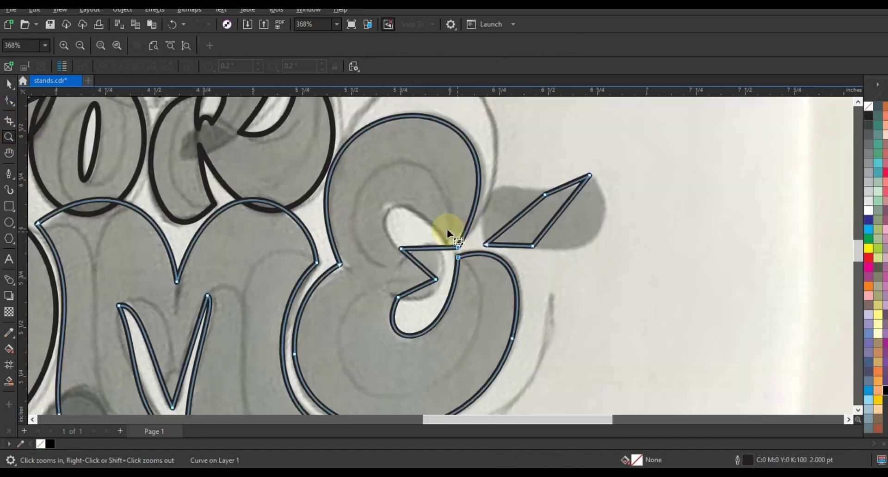
pyautogui.press('F10')
pyautogui.moveTo(434, 227); pyautogui.dragTo(399, 178)
pyautogui.moveTo(426, 269); pyautogui.dragTo(413, 295)
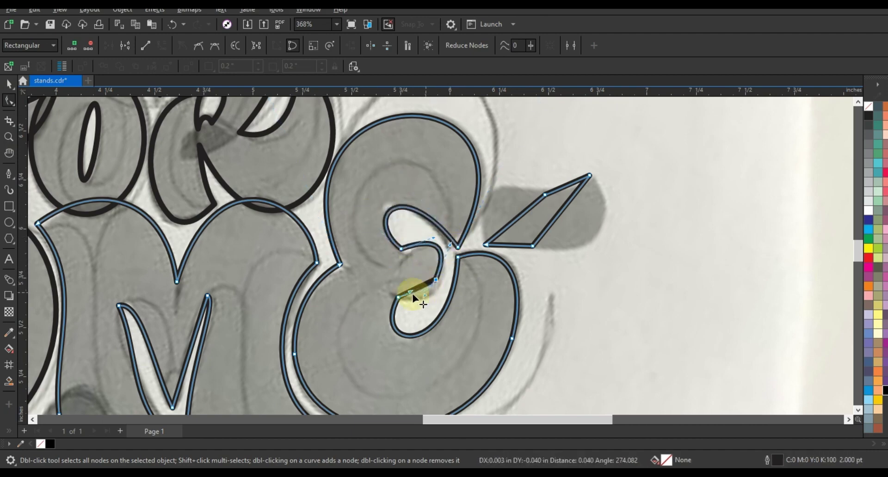
pyautogui.moveTo(400, 249); pyautogui.dragTo(401, 256)
pyautogui.moveTo(399, 213); pyautogui.dragTo(398, 208)
# - Curve all sides of the E's detached tail to match the sketched stroke
pyautogui.click(545, 194)
pyautogui.moveTo(524, 211); pyautogui.dragTo(498, 187)
pyautogui.moveTo(505, 229); pyautogui.dragTo(486, 186)
pyautogui.click(589, 176)
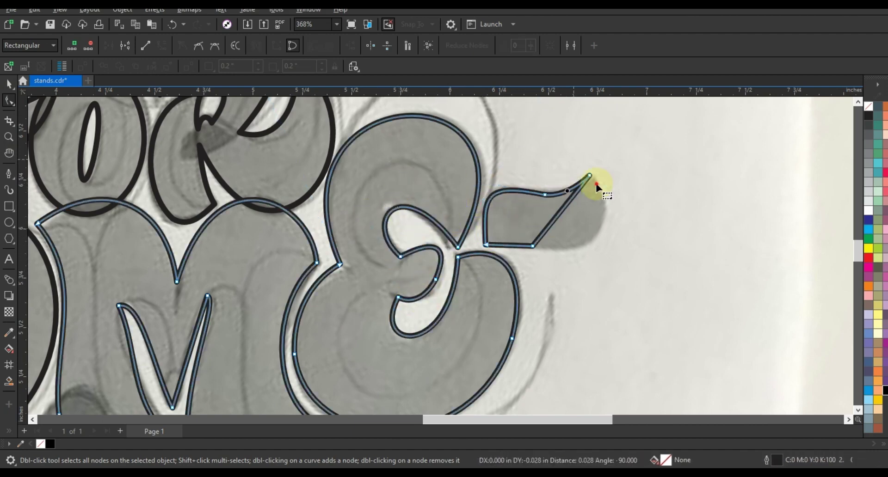
pyautogui.moveTo(571, 199); pyautogui.dragTo(612, 202)
pyautogui.moveTo(552, 223); pyautogui.dragTo(601, 261)
pyautogui.moveTo(501, 246); pyautogui.dragTo(500, 244)
# - Try a black fill on the traced M and E of "Some" and undo it
pyautogui.click(10, 84)
pyautogui.scroll(-2, 448, 254)
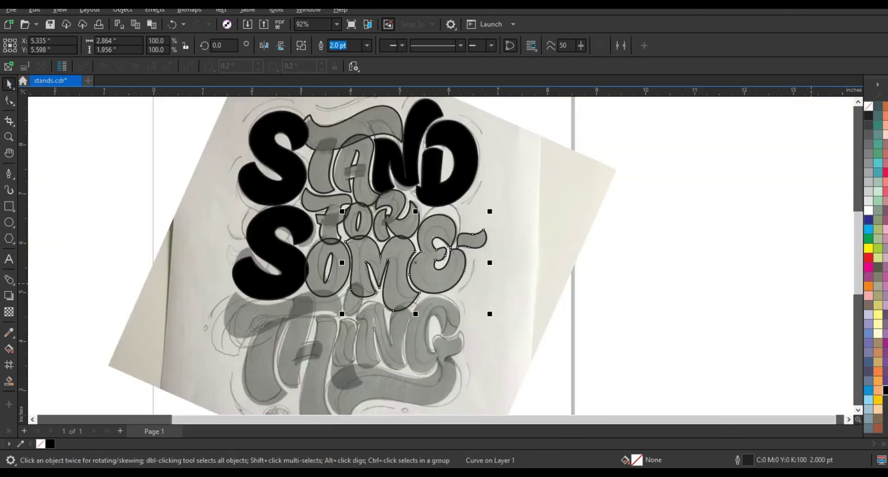
pyautogui.click(868, 116)
pyautogui.click(729, 283)
pyautogui.scroll(-1, 518, 138)
pyautogui.hotkey('ctrl', 'z')
# - Draw a rough closed Pen path with straight segments around the T of "Thing"
pyautogui.click(9, 137)
pyautogui.moveTo(317, 196); pyautogui.dragTo(586, 300)
pyautogui.click(10, 174)
pyautogui.click(208, 160)
pyautogui.click(294, 170)
pyautogui.click(373, 202)
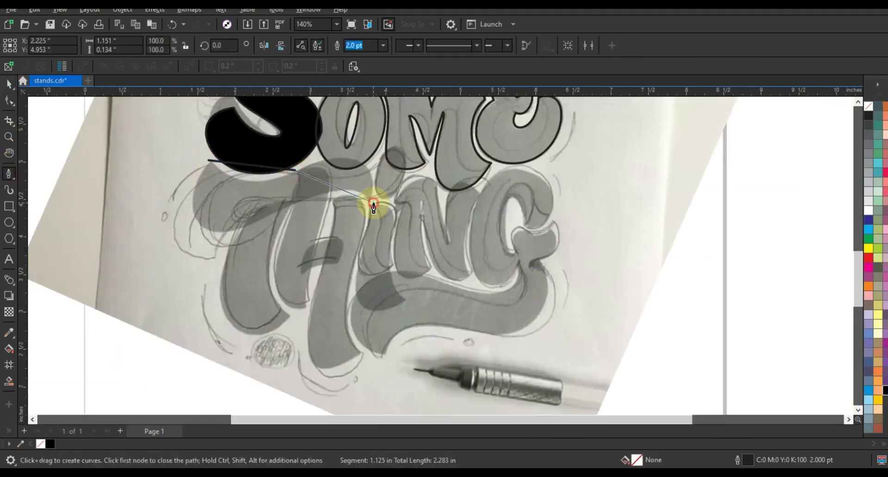
pyautogui.click(288, 203)
pyautogui.click(289, 315)
pyautogui.click(239, 228)
pyautogui.click(208, 160)
# - Curve the outer edge and foot of the T's stem and the rounded end of its left arm
pyautogui.click(12, 102)
pyautogui.click(44, 101)
pyautogui.click(298, 203)
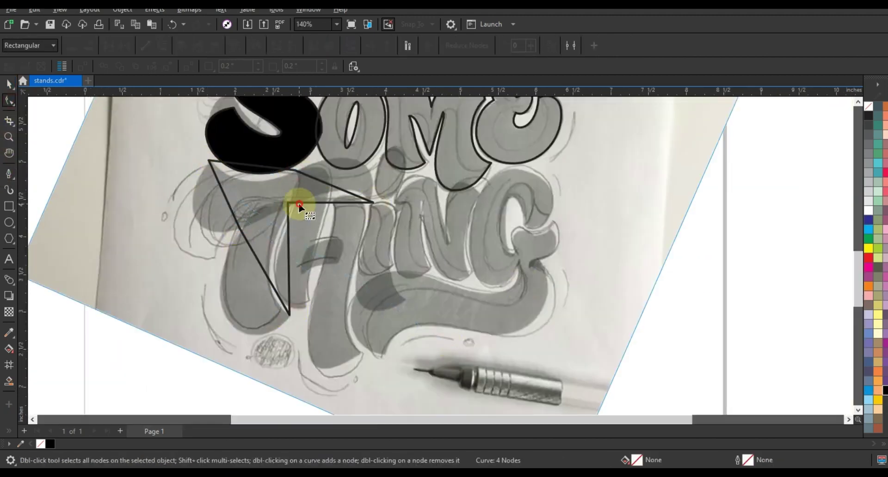
pyautogui.hotkey('shift', 'F2')
pyautogui.scroll(-1, 354, 252)
pyautogui.click(348, 245)
pyautogui.moveTo(381, 300); pyautogui.dragTo(368, 361)
pyautogui.moveTo(364, 273); pyautogui.dragTo(297, 351)
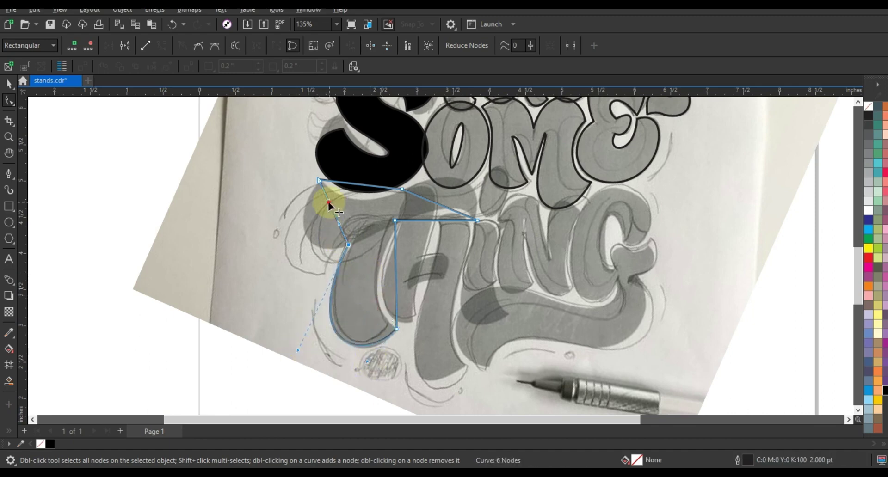
pyautogui.moveTo(328, 202); pyautogui.dragTo(298, 207)
pyautogui.moveTo(339, 223); pyautogui.dragTo(294, 264)
# - Curve the remaining edge of the T's stem and the upper and lower edges of its crossbar
pyautogui.click(9, 137)
pyautogui.moveTo(227, 153); pyautogui.dragTo(638, 348)
pyautogui.moveTo(389, 328); pyautogui.dragTo(379, 320)
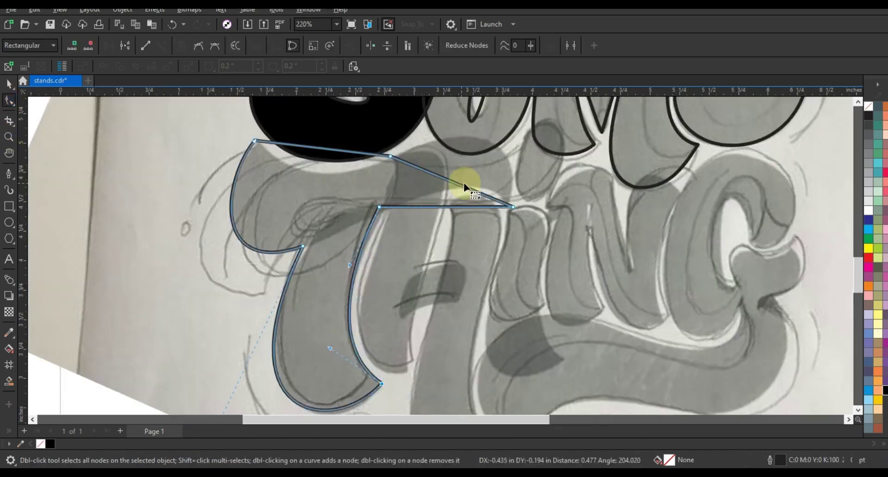
pyautogui.moveTo(462, 184); pyautogui.dragTo(507, 143)
pyautogui.moveTo(486, 207); pyautogui.dragTo(486, 187)
pyautogui.moveTo(345, 152); pyautogui.dragTo(347, 172)
# - Draw a rough closed Pen path around the first stem of the H in "Thing"
pyautogui.press('p')
pyautogui.click(394, 161)
pyautogui.click(444, 194)
pyautogui.click(406, 369)
pyautogui.click(389, 217)
pyautogui.click(394, 160)
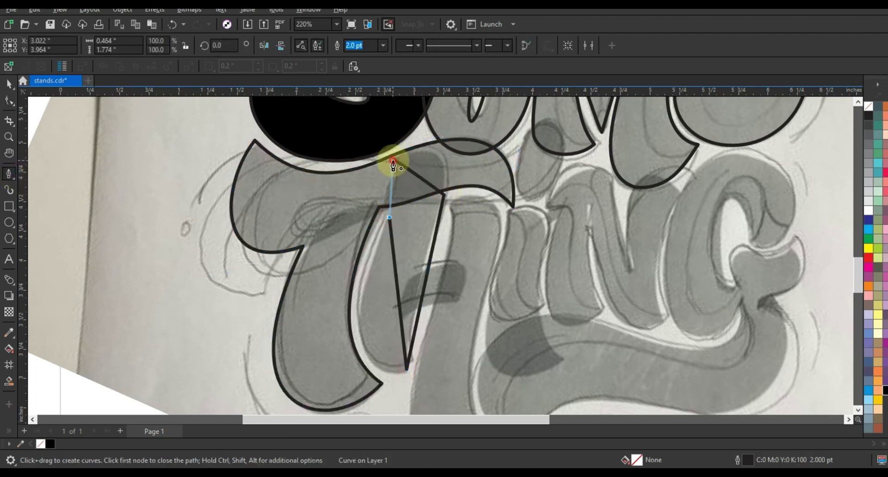
# - Try joining the H stem's end nodes, converting its segments to curves and bending the upper edge
pyautogui.click(9, 101)
pyautogui.doubleClick(396, 161)
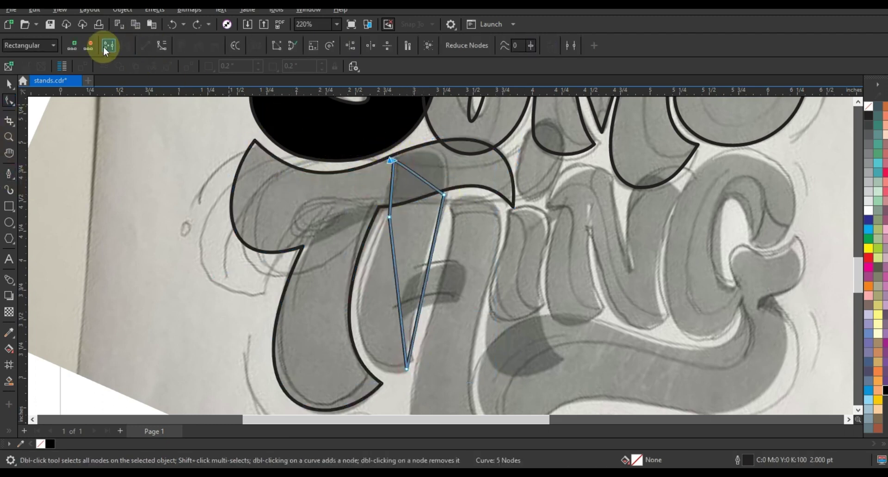
pyautogui.click(106, 47)
pyautogui.click(162, 47)
pyautogui.moveTo(419, 178); pyautogui.dragTo(448, 181)
pyautogui.hotkey('ctrl', 'z')
pyautogui.moveTo(465, 150); pyautogui.dragTo(340, 384)
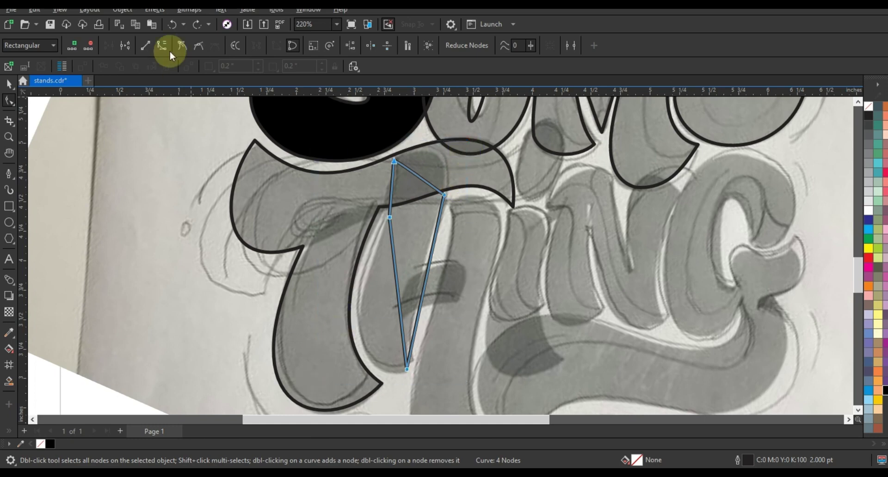
pyautogui.click(163, 46)
pyautogui.moveTo(420, 178); pyautogui.dragTo(454, 162)
# - Undo the node edits and the rough path of the H's first stem
pyautogui.hotkey('ctrl', 'z')
pyautogui.hotkey('ctrl', 'z')
pyautogui.hotkey('ctrl', 'z')
pyautogui.hotkey('ctrl', 'z')
pyautogui.hotkey('ctrl', 'z')
# - Redraw the rough four-node closed Pen path around the first stem of the H in "Thing"
pyautogui.click(9, 176)
pyautogui.click(394, 160)
pyautogui.click(440, 204)
pyautogui.click(405, 372)
pyautogui.click(388, 217)
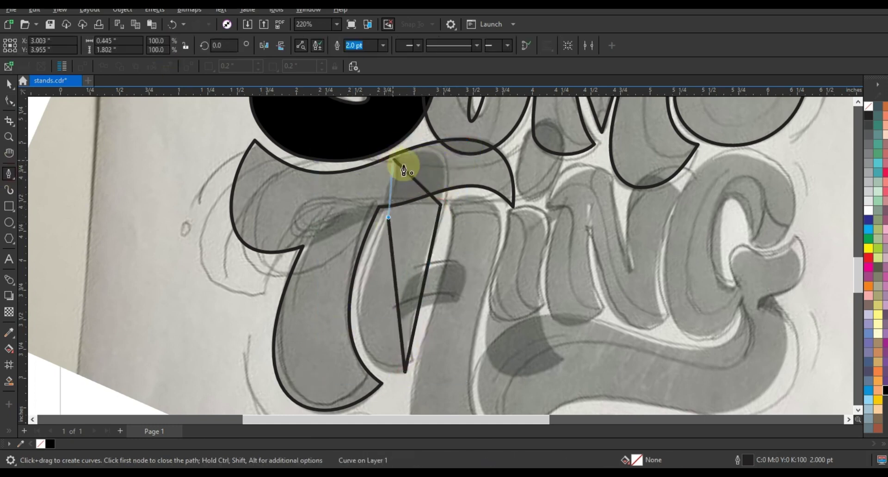
pyautogui.click(395, 161)
# - Curve the top, sides and foot of the H's first stem to match the sketch
pyautogui.press('F10')
pyautogui.moveTo(426, 191); pyautogui.dragTo(454, 144)
pyautogui.moveTo(391, 199); pyautogui.dragTo(399, 185)
pyautogui.moveTo(394, 269); pyautogui.dragTo(349, 297)
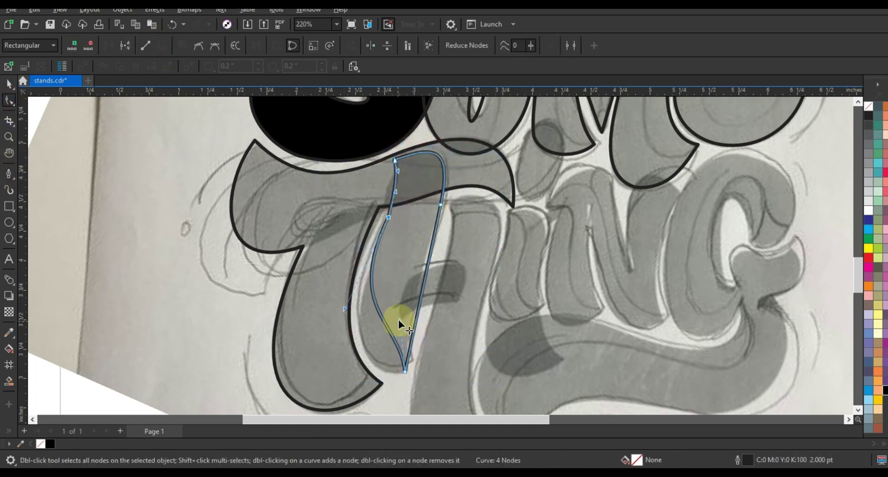
pyautogui.moveTo(400, 320); pyautogui.dragTo(362, 366)
pyautogui.moveTo(417, 315); pyautogui.dragTo(400, 308)
pyautogui.moveTo(429, 260); pyautogui.dragTo(426, 261)
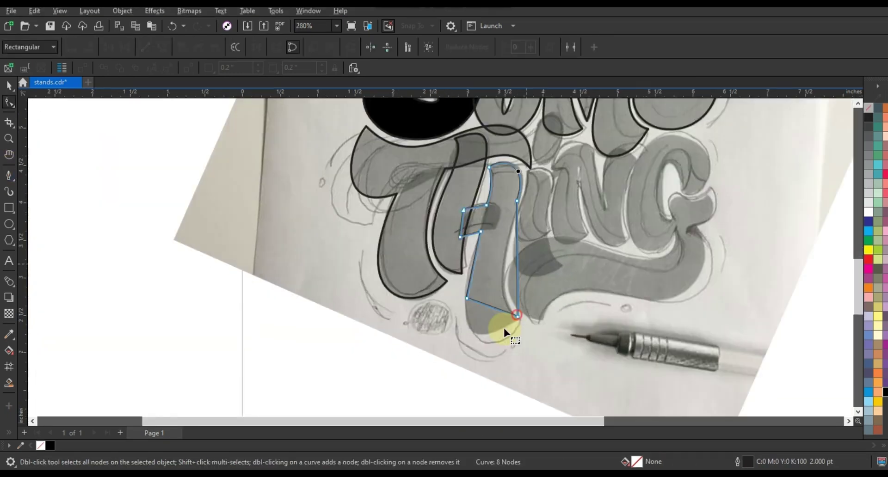
# - Curve the H's second stem, its rounded foot and the upper edge of the crossbar
pyautogui.moveTo(517, 278); pyautogui.dragTo(459, 342)
pyautogui.click(467, 298)
pyautogui.moveTo(473, 272); pyautogui.dragTo(470, 271)
pyautogui.hotkey('ctrl', 'z')
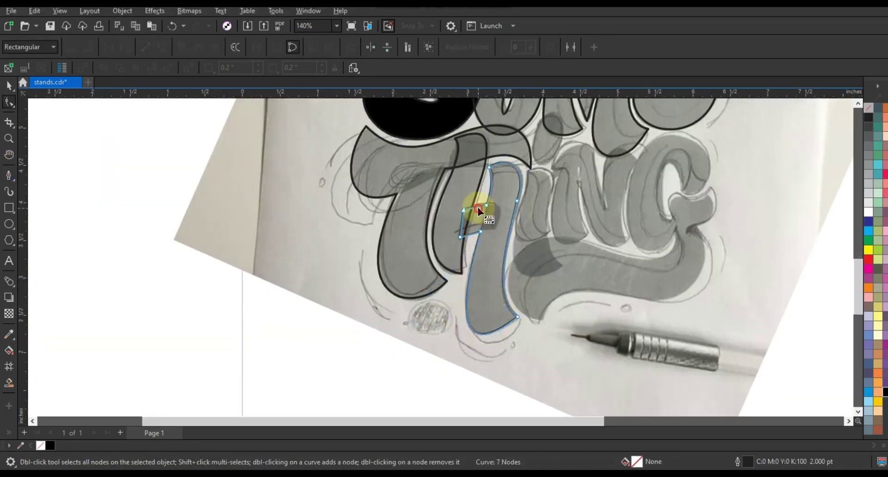
pyautogui.moveTo(478, 208); pyautogui.dragTo(479, 206)
# - Weld the H's first stem with its second stem and crossbar into one shape
pyautogui.press('space')
pyautogui.keyDown('shift'); pyautogui.click(443, 180); pyautogui.keyUp('shift')
pyautogui.click(319, 47)
pyautogui.press('F3')
# - Draw a rough closed Pen path with straight segments around the G of "Thing" and its long swash
pyautogui.click(9, 176)
pyautogui.press('F2')
pyautogui.moveTo(364, 134); pyautogui.dragTo(593, 265)
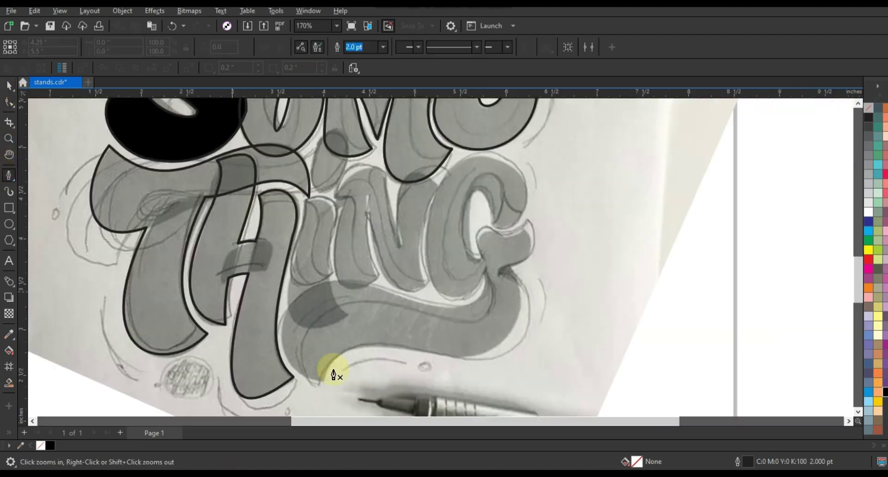
pyautogui.click(322, 380)
pyautogui.click(396, 299)
pyautogui.click(485, 273)
pyautogui.click(426, 267)
pyautogui.click(509, 165)
pyautogui.click(496, 226)
pyautogui.click(471, 190)
pyautogui.click(482, 256)
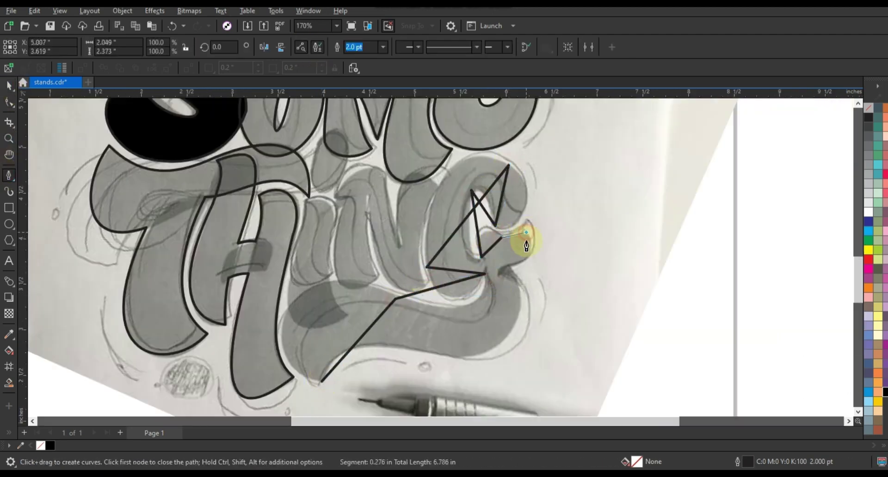
pyautogui.click(322, 381)
# - Curve the G's outer bowl, inner counter and small flared tip to follow the sketch
pyautogui.press('F10')
pyautogui.moveTo(448, 236); pyautogui.dragTo(466, 146)
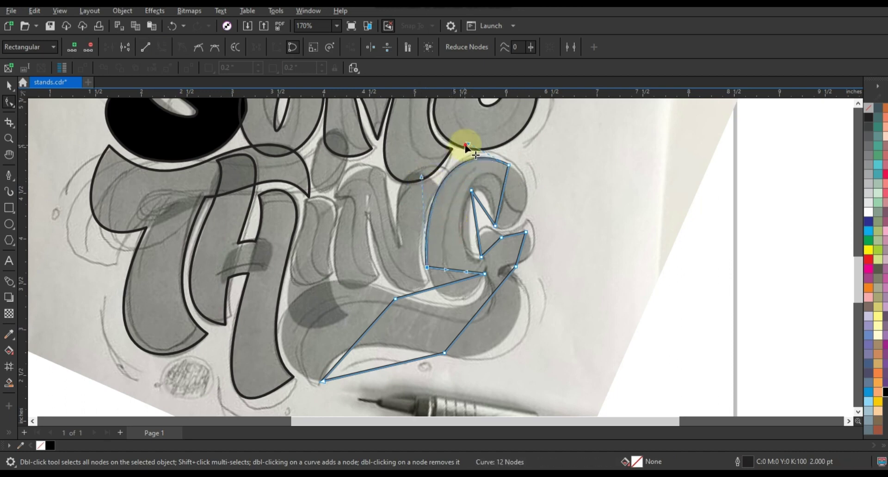
pyautogui.moveTo(502, 200); pyautogui.dragTo(488, 183)
pyautogui.moveTo(490, 216); pyautogui.dragTo(516, 237)
pyautogui.click(516, 266)
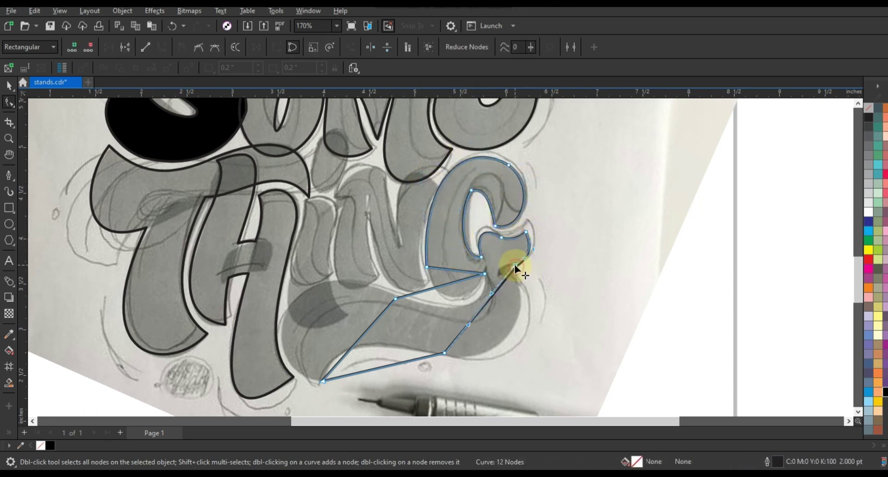
# - Curve the G's outer descender, the swash's adjoining upper edge and the underside of the bowl
pyautogui.moveTo(464, 340); pyautogui.dragTo(474, 355)
pyautogui.moveTo(464, 277); pyautogui.dragTo(472, 299)
pyautogui.moveTo(415, 296); pyautogui.dragTo(423, 304)
pyautogui.moveTo(484, 282); pyautogui.dragTo(484, 286)
pyautogui.moveTo(457, 271); pyautogui.dragTo(468, 303)
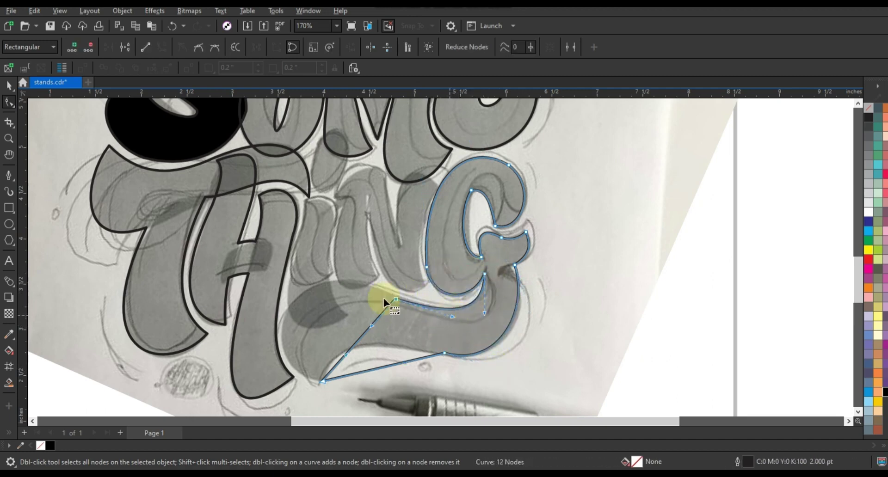
# - Round the far end of the G's swash and bend its lower edge to match the sketch
pyautogui.moveTo(384, 298); pyautogui.dragTo(293, 238)
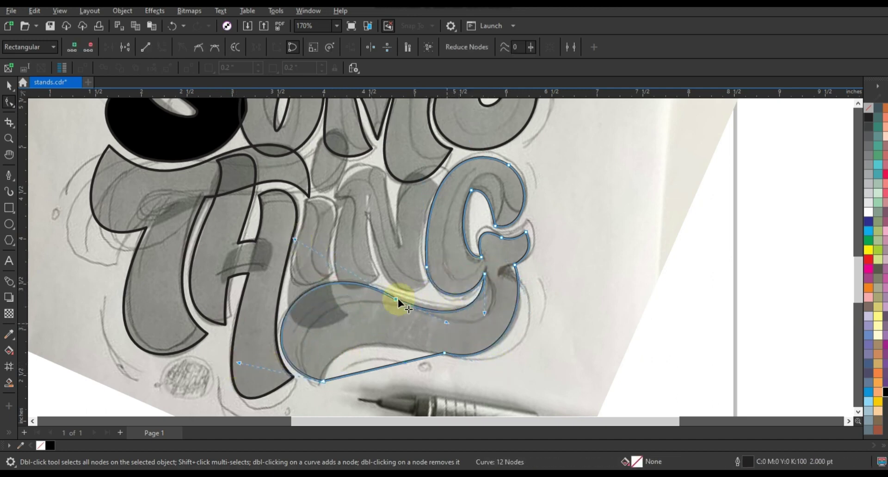
pyautogui.moveTo(343, 346); pyautogui.dragTo(351, 335)
pyautogui.moveTo(405, 363); pyautogui.dragTo(396, 344)
pyautogui.doubleClick(9, 140)
pyautogui.moveTo(370, 259); pyautogui.dragTo(532, 332)
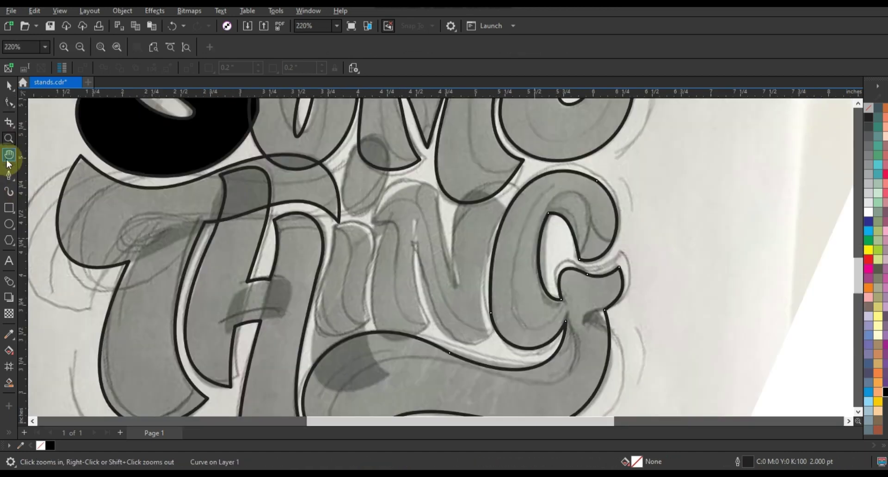
# - Draw a rough closed four-node Pen path with straight segments around the stem of the "i" in "Thing"
pyautogui.click(9, 176)
pyautogui.click(336, 227)
pyautogui.click(318, 315)
pyautogui.click(388, 374)
pyautogui.click(362, 305)
pyautogui.click(336, 227)
# - Convert the i stem's segments to curves and bend its top, sides and rounded foot to follow the sketch
pyautogui.doubleClick(9, 102)
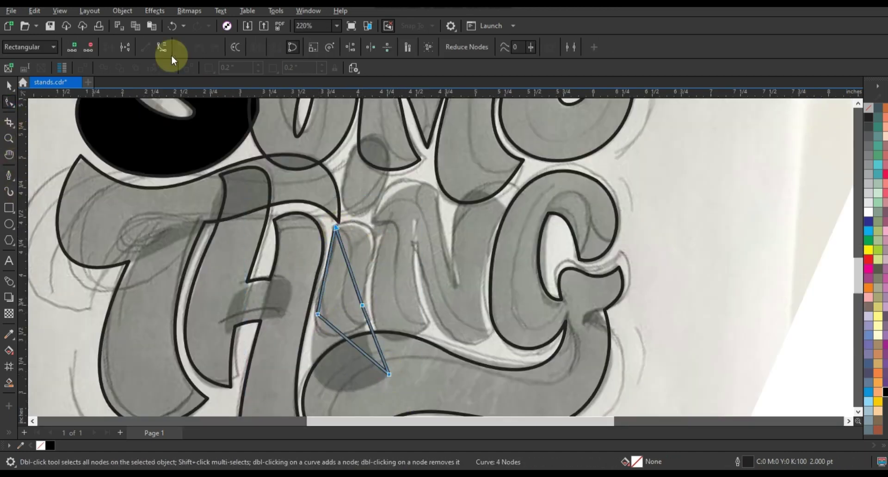
pyautogui.click(161, 47)
pyautogui.click(337, 227)
pyautogui.moveTo(344, 254); pyautogui.dragTo(382, 227)
pyautogui.moveTo(355, 280); pyautogui.dragTo(370, 259)
pyautogui.moveTo(374, 339); pyautogui.dragTo(310, 368)
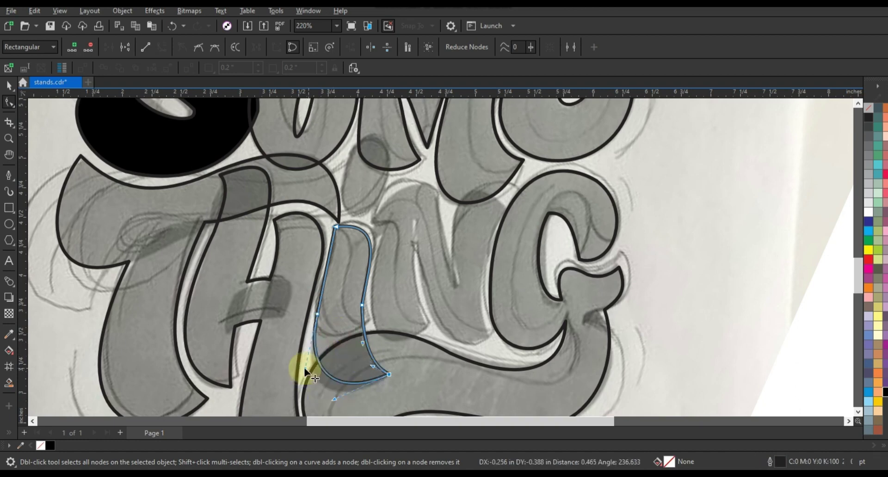
# - Draw a rectangle about 0.32 by 0.62 in over the dot of the "i" and round its corners into a capsule
pyautogui.click(9, 209)
pyautogui.moveTo(345, 141)
pyautogui.mouseDown()
pyautogui.moveTo(366, 206)
pyautogui.moveTo(383, 214)
pyautogui.mouseUp()
pyautogui.click(10, 102)
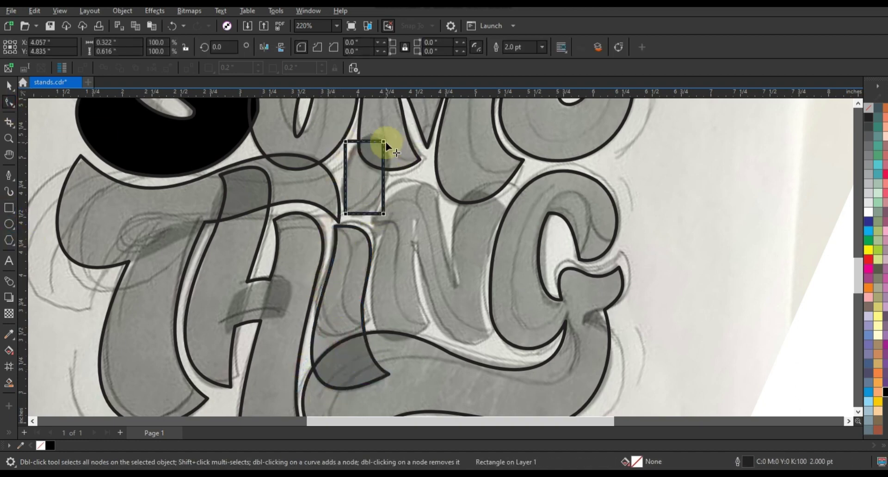
pyautogui.moveTo(383, 142); pyautogui.dragTo(361, 143)
# - Rotate the capsule to about 339° and adjust its position and size to match the slanted dot of the "i"
pyautogui.click(9, 87)
pyautogui.moveTo(386, 177); pyautogui.dragTo(381, 178)
pyautogui.click(377, 162)
pyautogui.click(388, 154)
pyautogui.moveTo(382, 138)
pyautogui.mouseDown()
pyautogui.moveTo(393, 148)
pyautogui.moveTo(392, 135)
pyautogui.mouseUp()
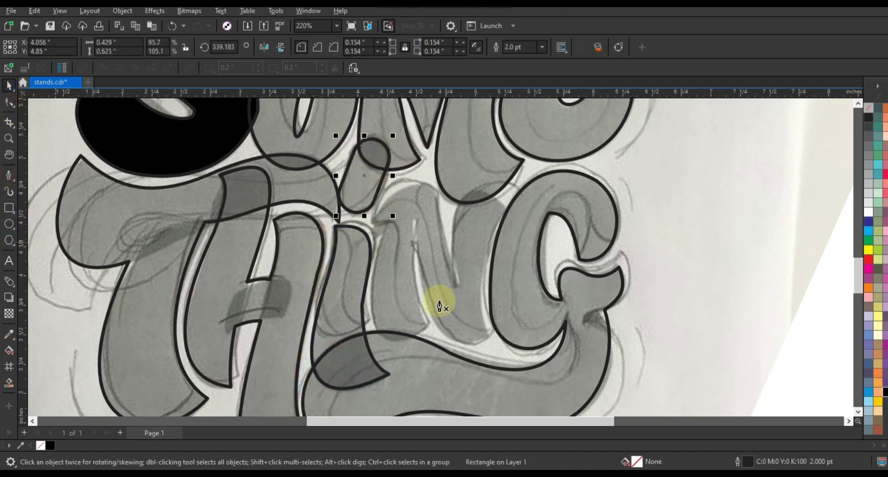
# - Trace the N of "Thing" with a closed path and curve its tops, diagonal and stems to follow the sketch
pyautogui.moveTo(446, 225)
pyautogui.mouseDown()
pyautogui.moveTo(441, 238)
pyautogui.moveTo(475, 194)
pyautogui.mouseUp()
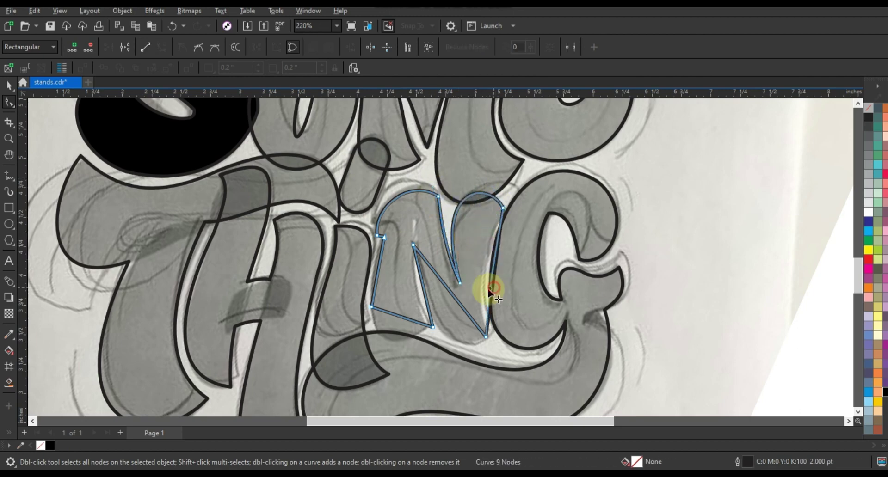
pyautogui.moveTo(492, 290); pyautogui.dragTo(481, 292)
pyautogui.moveTo(442, 282); pyautogui.dragTo(429, 302)
pyautogui.moveTo(425, 295); pyautogui.dragTo(393, 337)
pyautogui.moveTo(376, 279); pyautogui.dragTo(379, 279)
# - Fill all the traced letters with black and move the complete lettering off the sketch into empty space beside it
pyautogui.click(8, 87)
pyautogui.press('Escape')
pyautogui.scroll(-3, 521, 269)
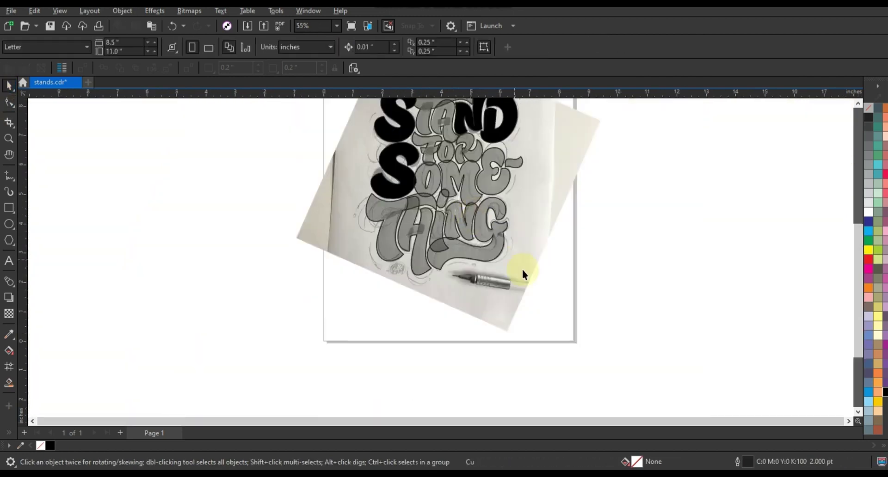
pyautogui.hotkey('ctrl', 'a')
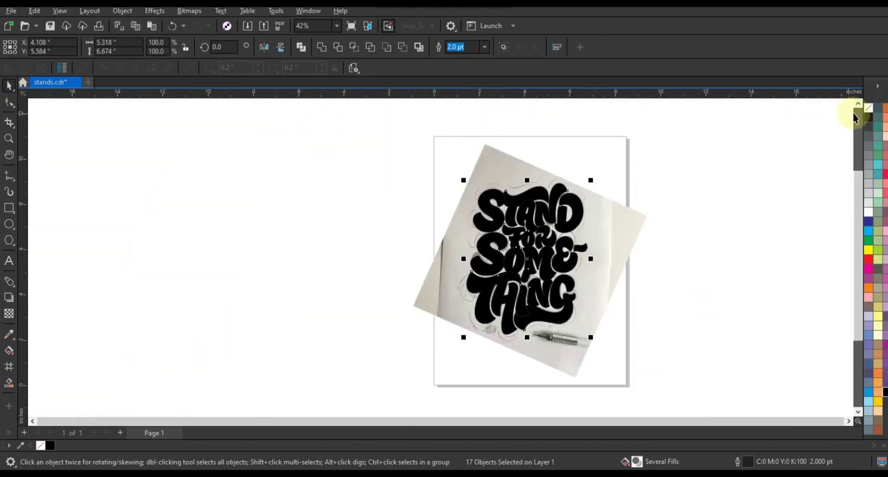
pyautogui.moveTo(558, 262); pyautogui.dragTo(368, 262)
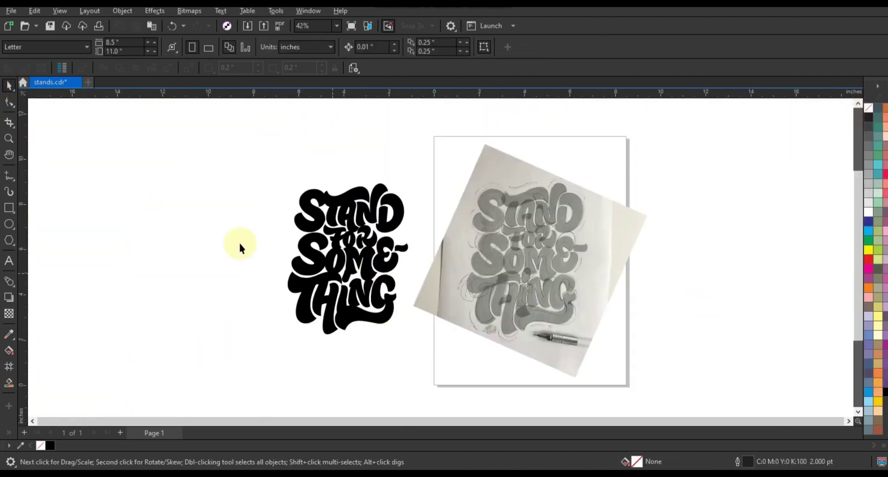
# - Paste the black dripping-paint bitmap and place it beside the lettering
pyautogui.scroll(-1, 789, 273)
pyautogui.hotkey('ctrl', 'v')
pyautogui.moveTo(789, 265); pyautogui.dragTo(452, 196)
# - Outline-trace the drip bitmap as a low quality image with detail 97, smoothing 25 and the background colour removed automatically
pyautogui.rightClick(452, 196)
pyautogui.moveTo(505, 188)
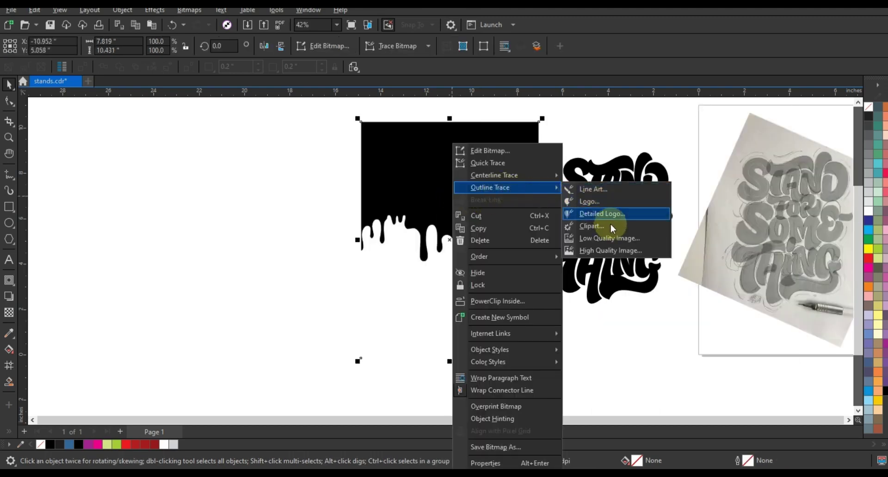
pyautogui.click(611, 237)
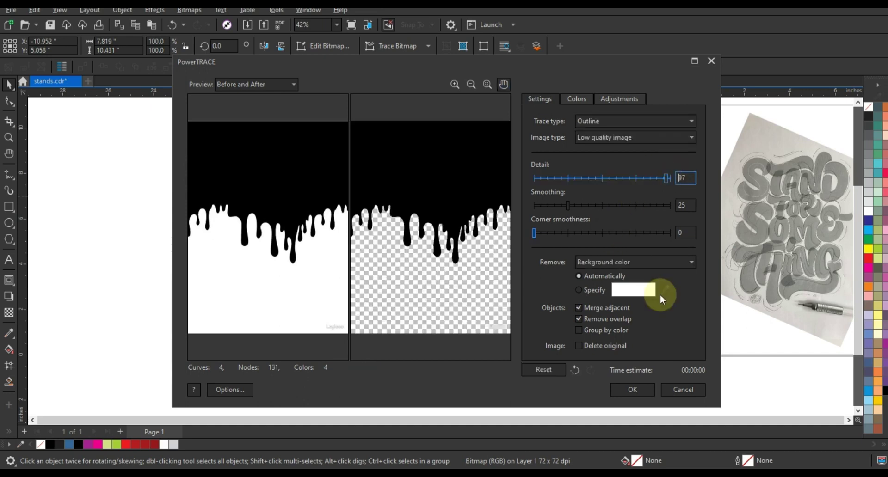
pyautogui.click(638, 390)
# - Move the traced drip artwork clear of the original bitmap and delete the bitmap
pyautogui.moveTo(428, 198); pyautogui.dragTo(234, 200)
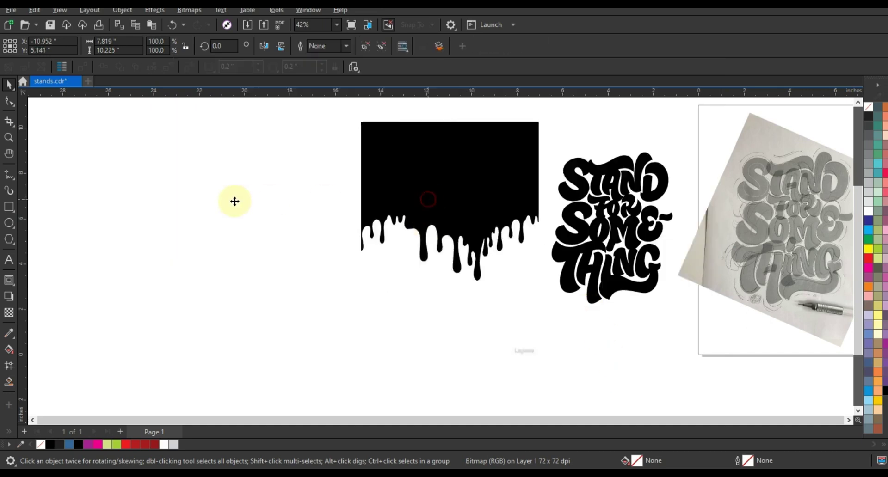
pyautogui.click(452, 214)
pyautogui.press('Delete')
# - Separate the traced drip artwork, delete the small watermark remnants and move the black drip shape farther from the lettering
pyautogui.click(303, 223)
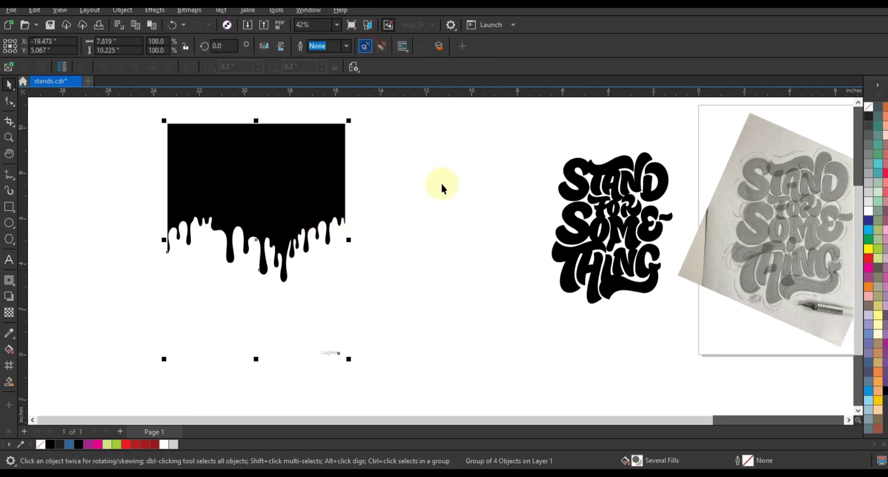
pyautogui.moveTo(89, 390); pyautogui.dragTo(87, 390)
pyautogui.press('Delete')
pyautogui.moveTo(277, 226); pyautogui.dragTo(166, 280)
pyautogui.click(406, 273)
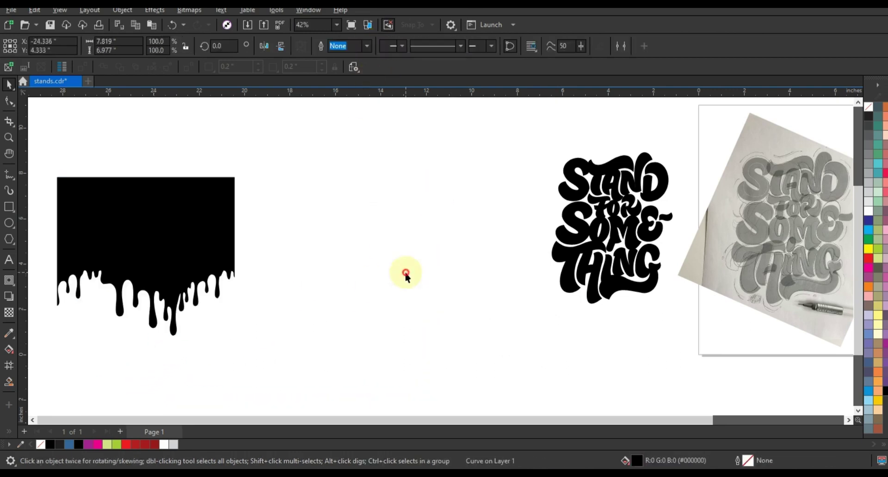
# - Copy the whole lettering to the space between the drip shape and the original, and weld the copy into one curve
pyautogui.click(506, 140)
pyautogui.moveTo(617, 273); pyautogui.dragTo(383, 327)
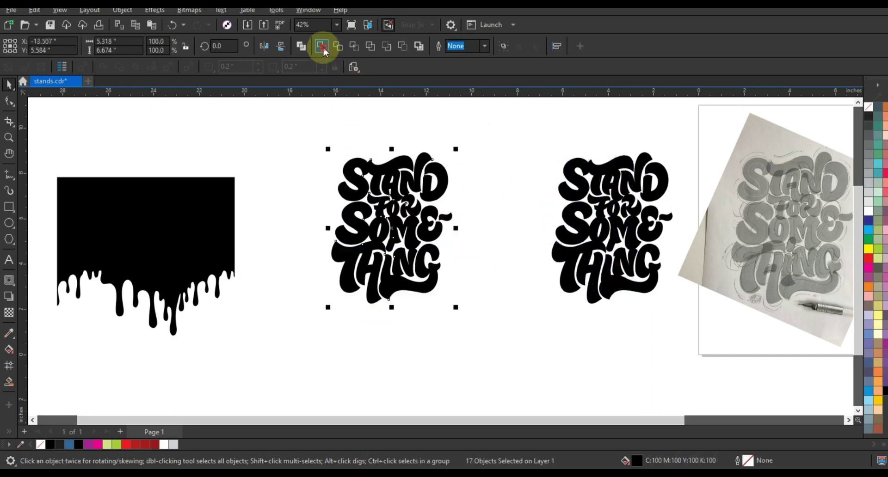
# - Add a one-step outside contour of 0.142 in around the welded lettering and break the contour apart
pyautogui.click(8, 280)
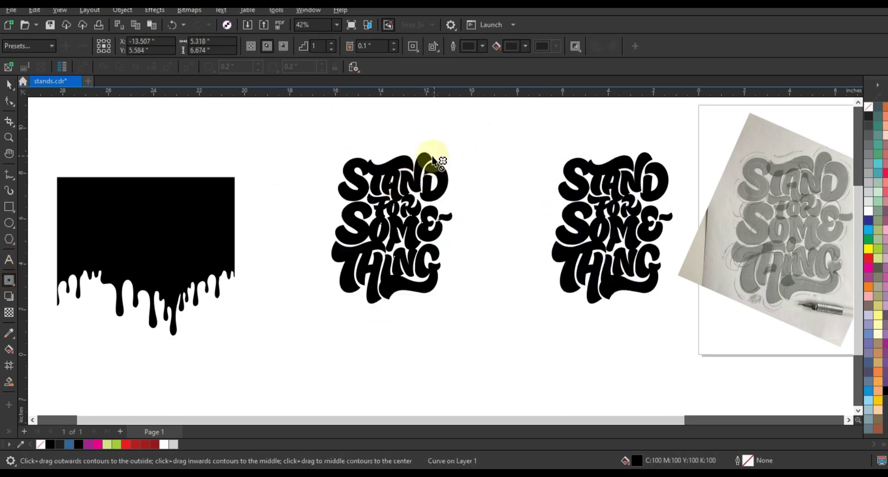
pyautogui.moveTo(435, 152); pyautogui.dragTo(436, 153)
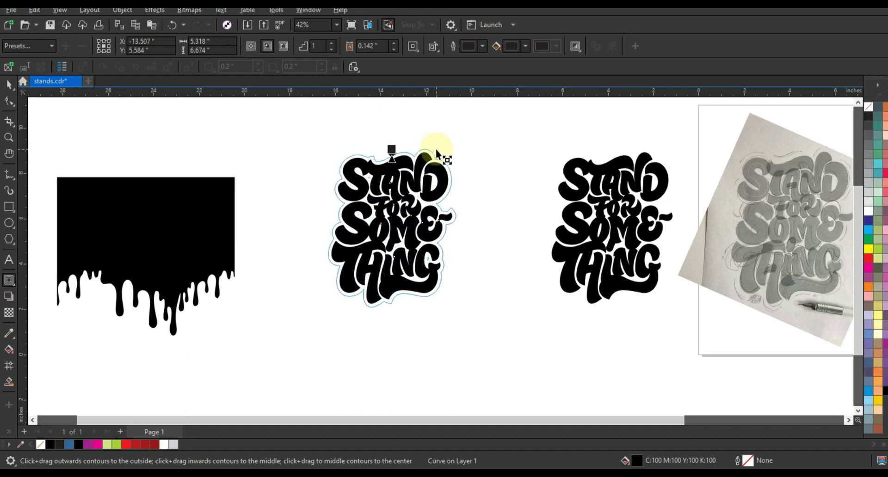
pyautogui.click(9, 85)
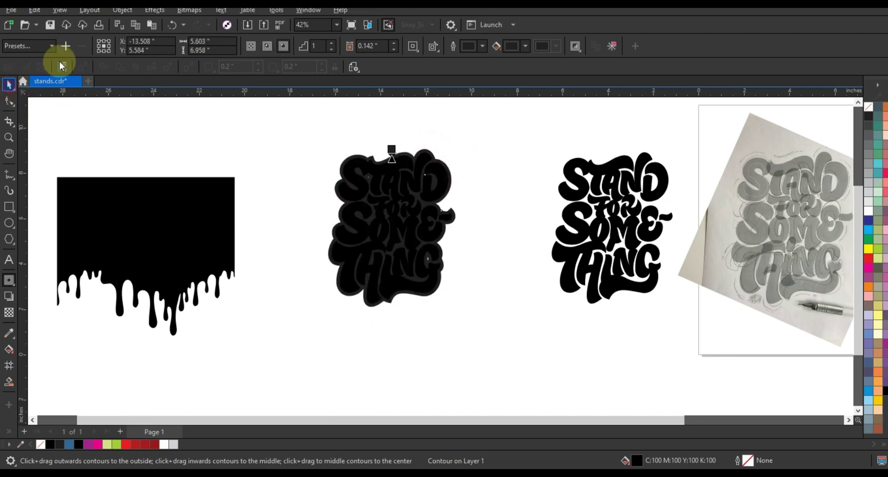
pyautogui.click(122, 10)
pyautogui.click(143, 268)
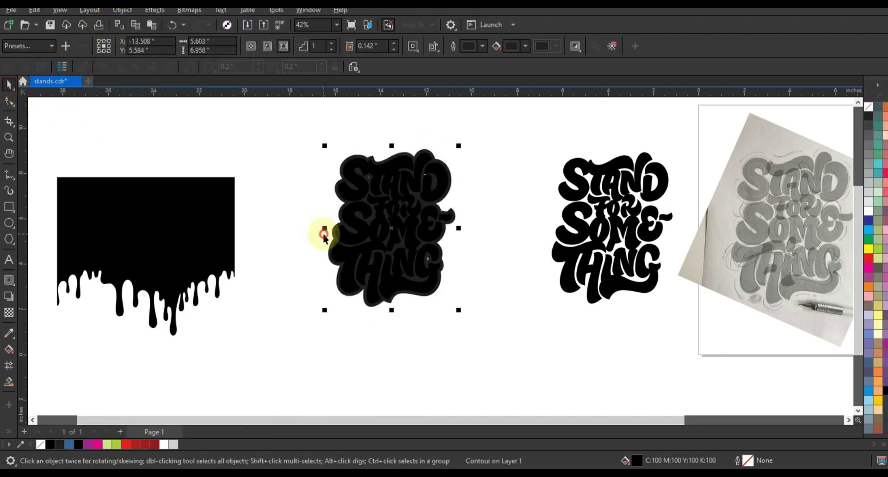
# - Delete the inner lettering from the broken-apart contour and fill the remaining backing shape with black
pyautogui.press('Escape')
pyautogui.click(414, 233)
pyautogui.press('Delete')
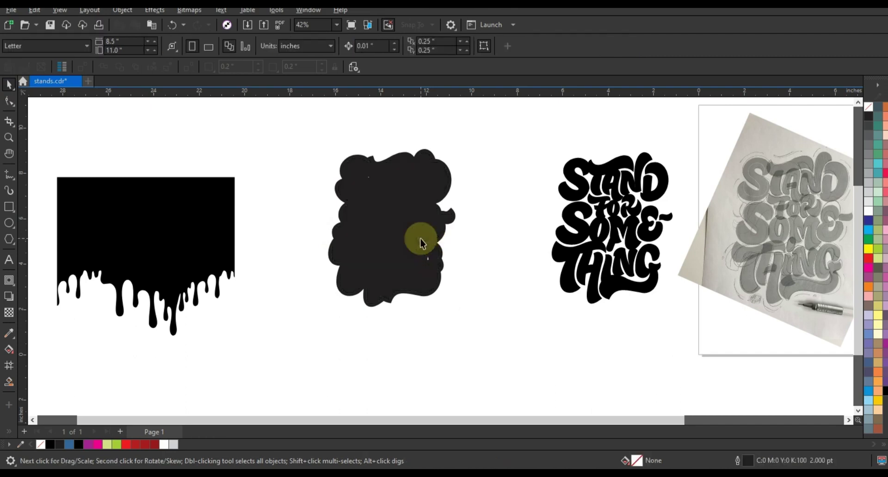
pyautogui.click(418, 237)
pyautogui.click(885, 393)
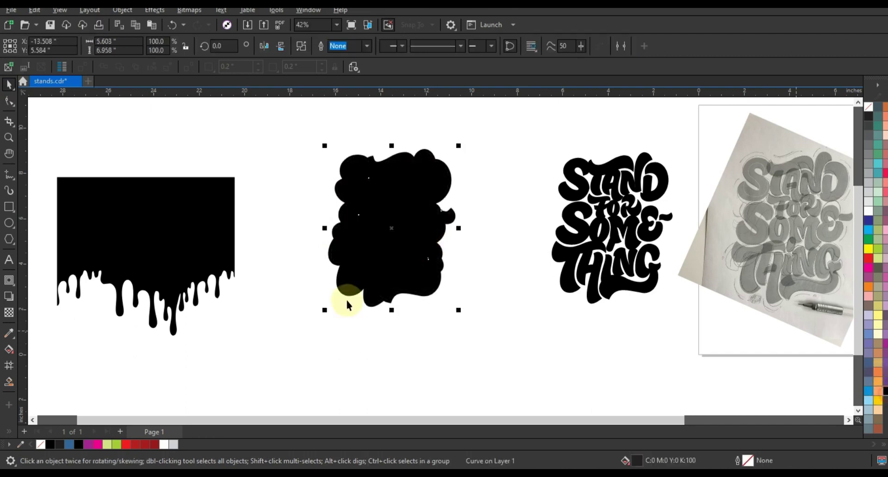
# - Scale down the drip shape and fit it over the lower part of the black backing so the drips hang below
pyautogui.click(174, 262)
pyautogui.moveTo(238, 339); pyautogui.dragTo(178, 286)
pyautogui.moveTo(115, 216); pyautogui.dragTo(386, 270)
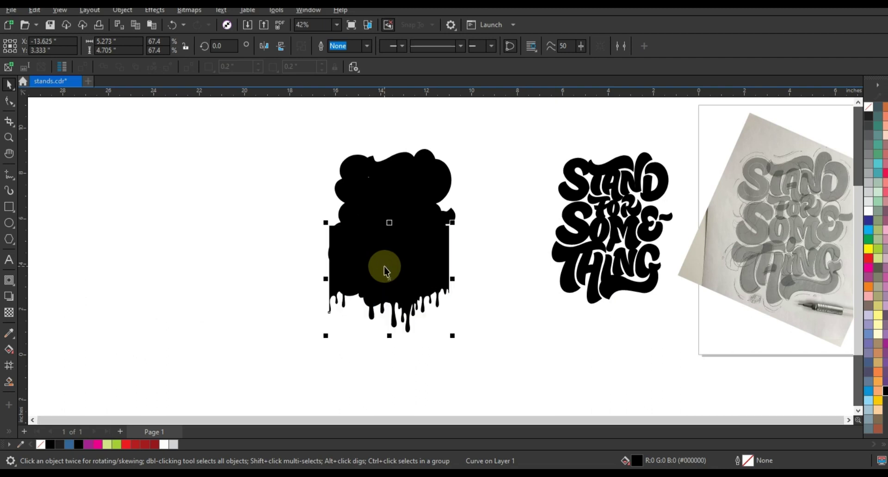
pyautogui.moveTo(455, 340)
pyautogui.mouseDown()
pyautogui.moveTo(442, 345)
pyautogui.moveTo(442, 330)
pyautogui.mouseUp()
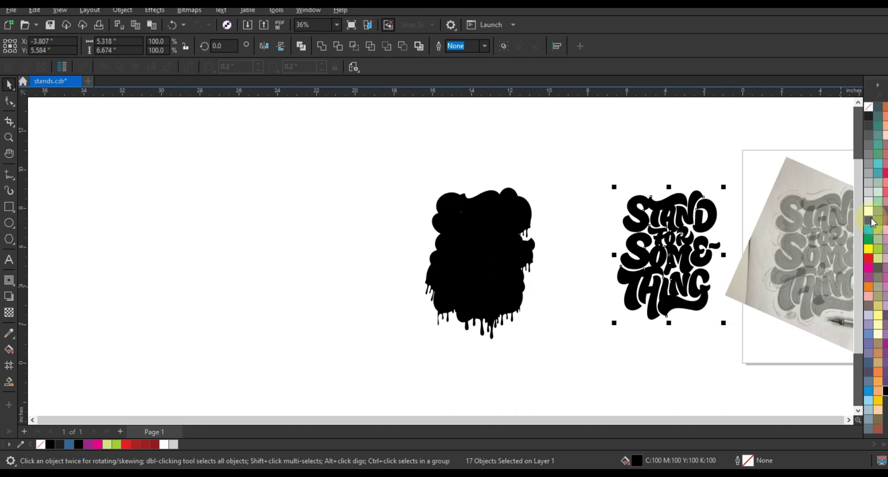
# - Fill the original lettering white and centre it horizontally over the dripping black backing, undoing the vertical centring
pyautogui.click(870, 217)
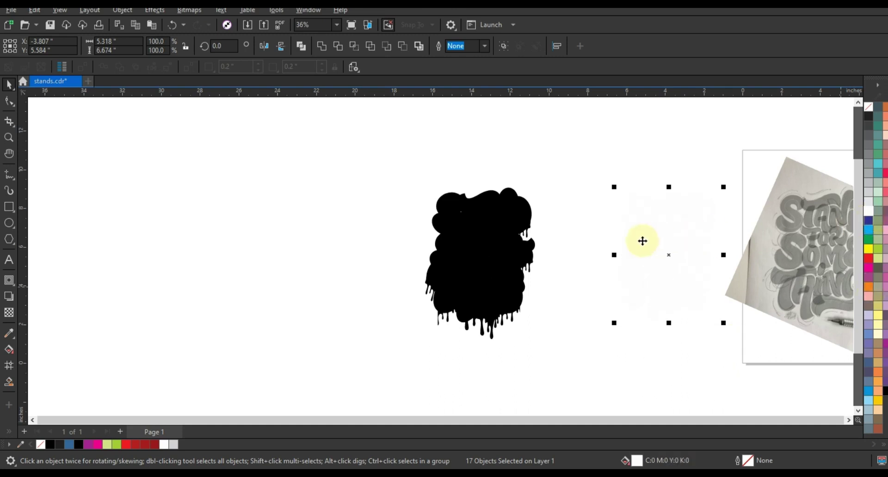
pyautogui.keyDown('shift'); pyautogui.click(512, 234); pyautogui.keyUp('shift')
pyautogui.press('c')
pyautogui.press('e')
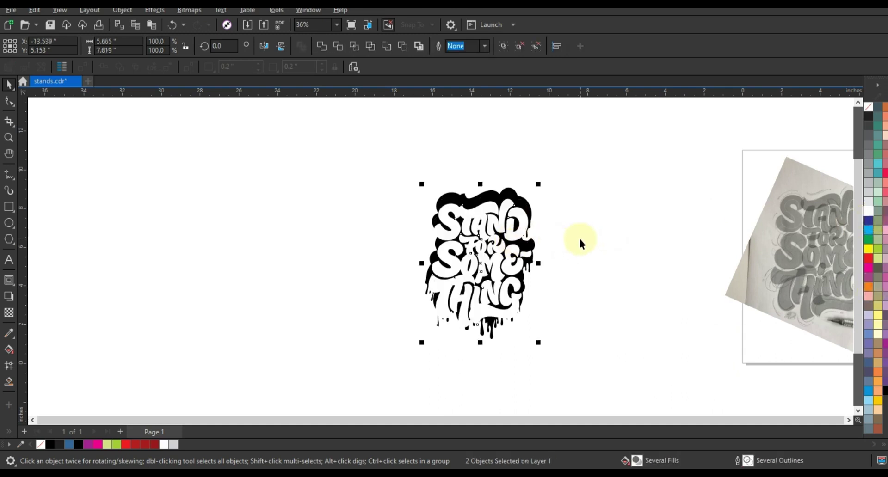
pyautogui.hotkey('ctrl', 'z')
pyautogui.moveTo(612, 250); pyautogui.dragTo(609, 363)
pyautogui.hotkey('shift', 'F2')
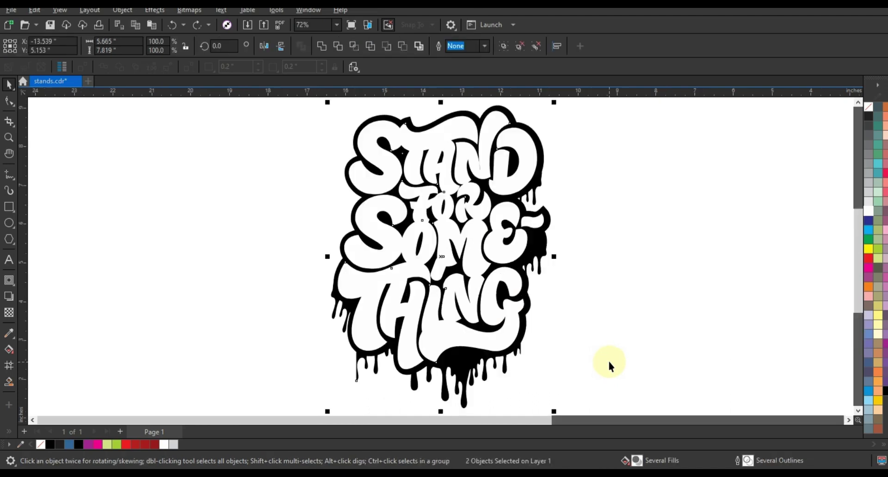
# - Nudge the white lettering slightly over the backing and give all its letters a black outline
pyautogui.click(609, 363)
pyautogui.moveTo(502, 252); pyautogui.dragTo(502, 253)
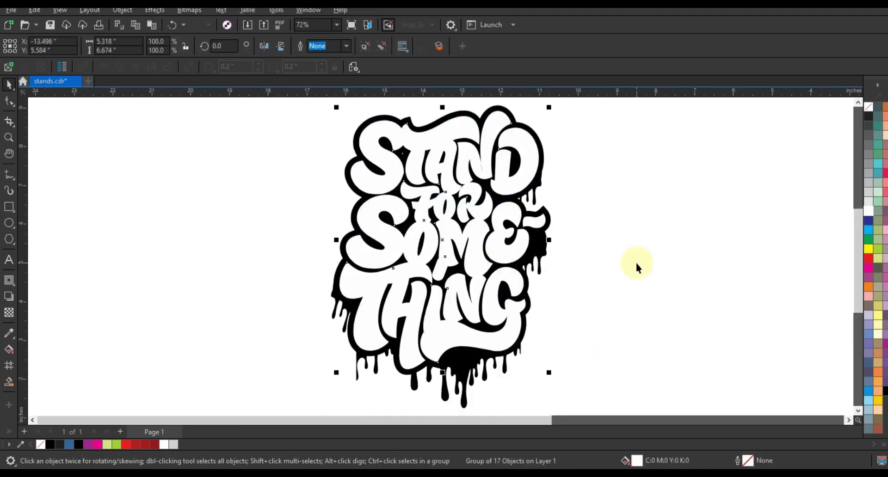
pyautogui.rightClick(867, 120)
pyautogui.click(853, 133)
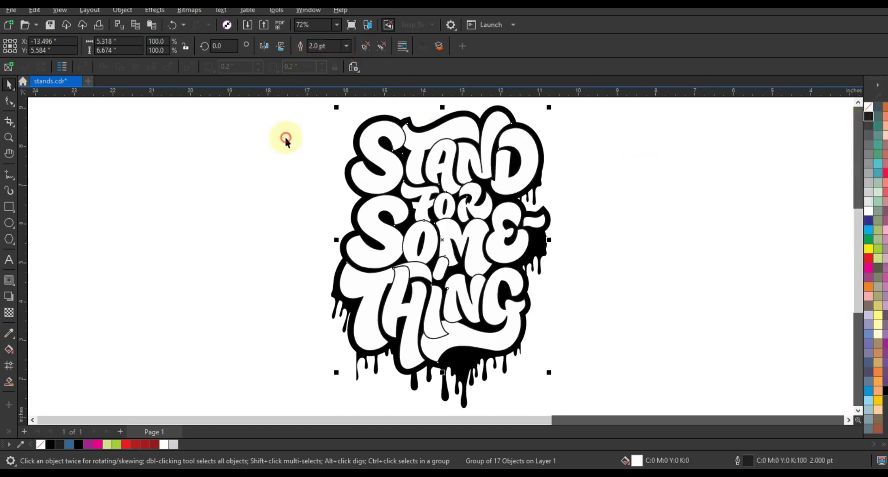
# - Give the S of "Stand" an orange-to-yellow linear fountain fill running from its lower outer curve toward the T
pyautogui.keyDown('ctrl'); pyautogui.click(381, 159); pyautogui.keyUp('ctrl')
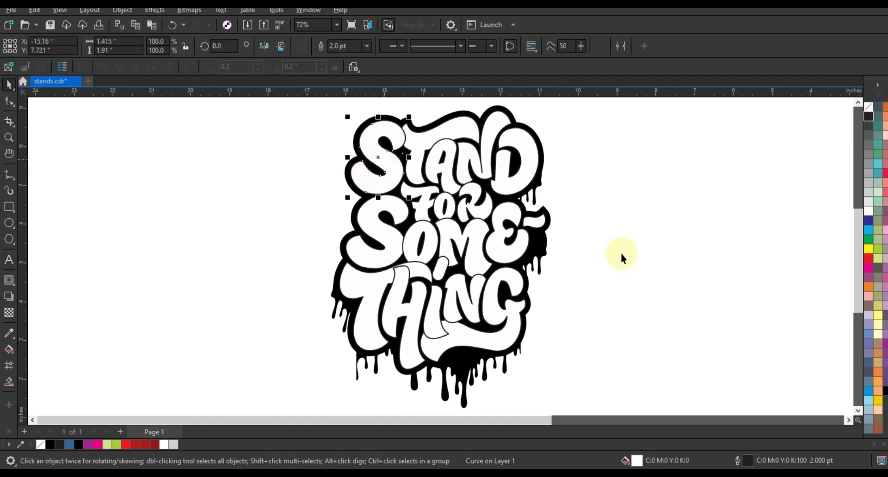
pyautogui.click(868, 287)
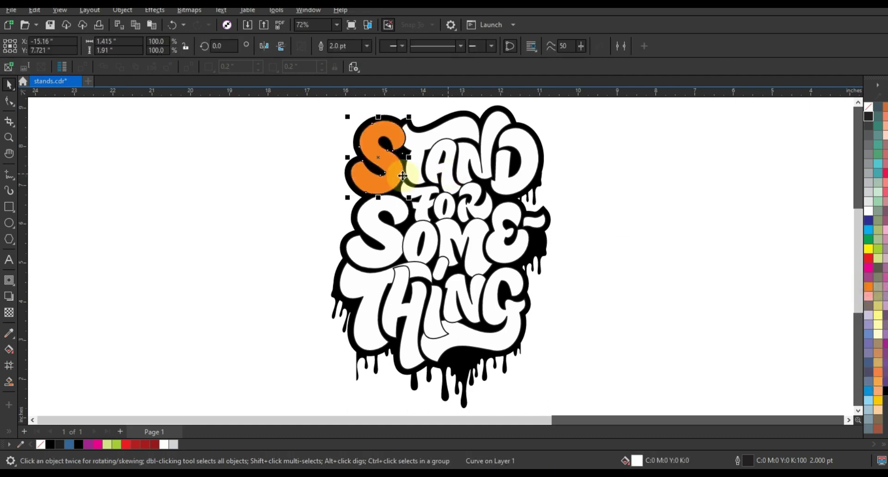
pyautogui.press('g')
pyautogui.moveTo(405, 177); pyautogui.dragTo(359, 157)
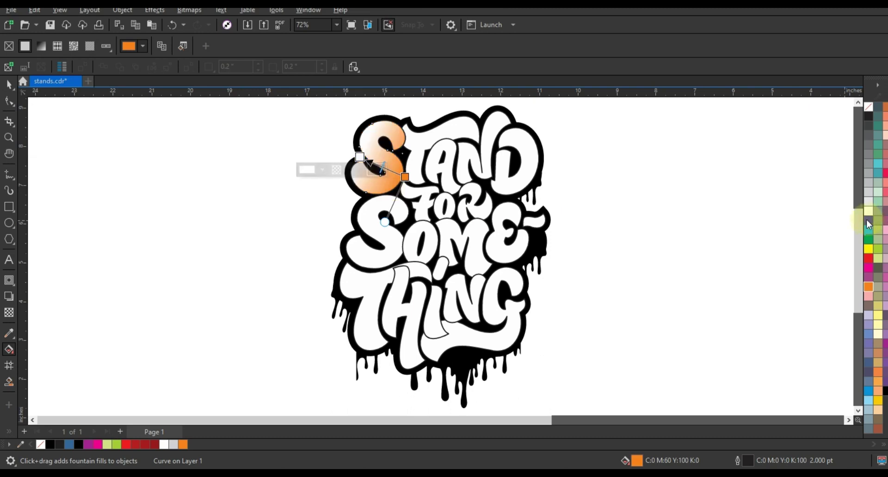
pyautogui.moveTo(868, 249); pyautogui.dragTo(361, 158)
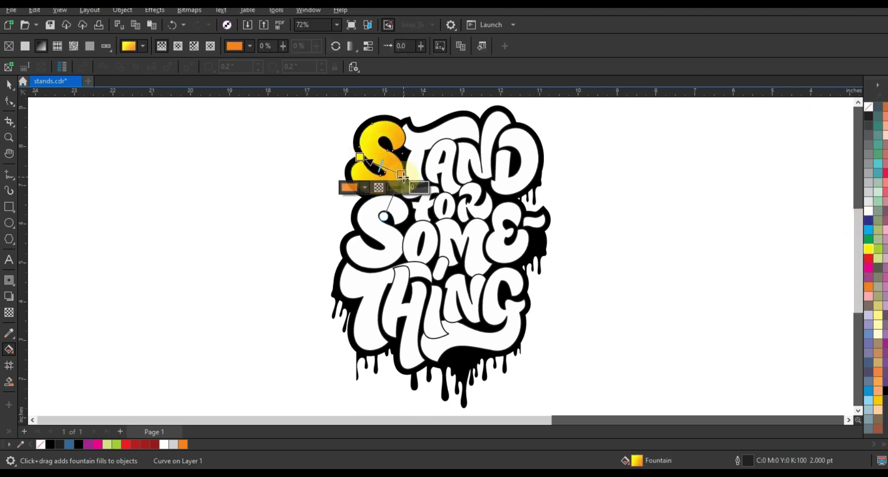
pyautogui.moveTo(351, 172); pyautogui.dragTo(418, 160)
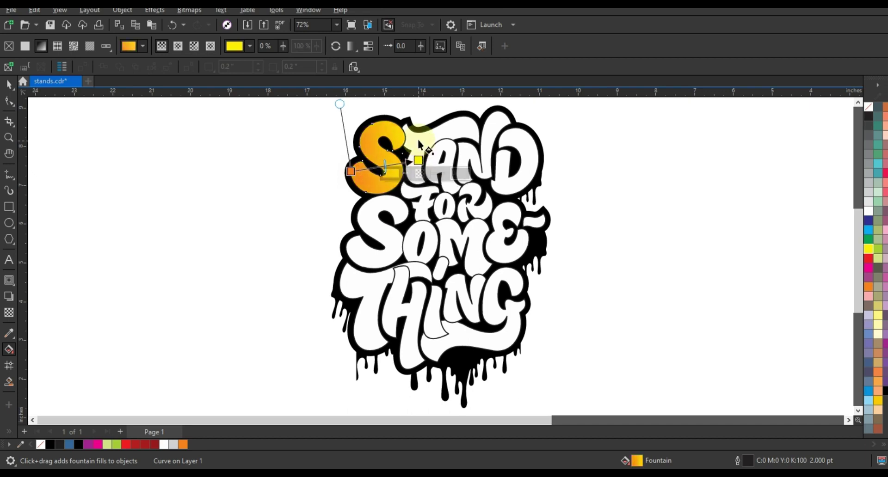
# - Copy the fountain fill of the S in "Stand" to the white T, A, N and D
pyautogui.click(418, 144)
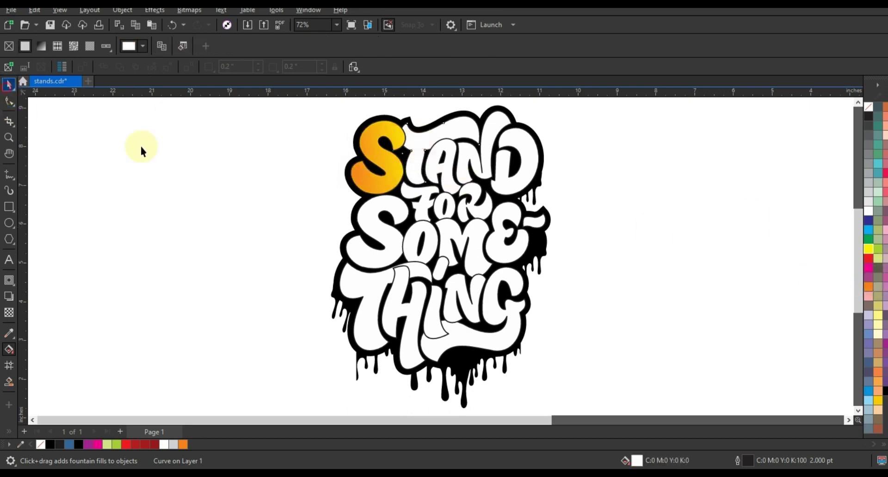
pyautogui.press('space')
pyautogui.keyDown('shift'); pyautogui.click(472, 159); pyautogui.keyUp('shift')
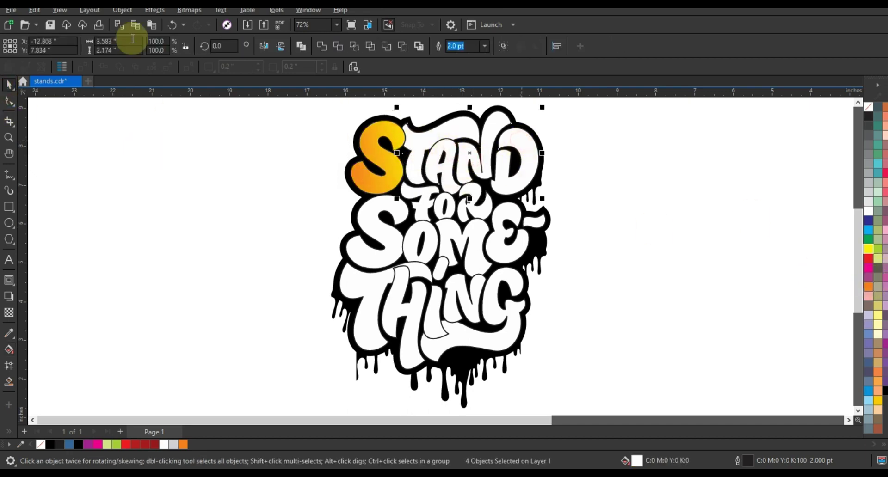
pyautogui.click(59, 10)
pyautogui.moveTo(35, 11)
pyautogui.click(62, 90)
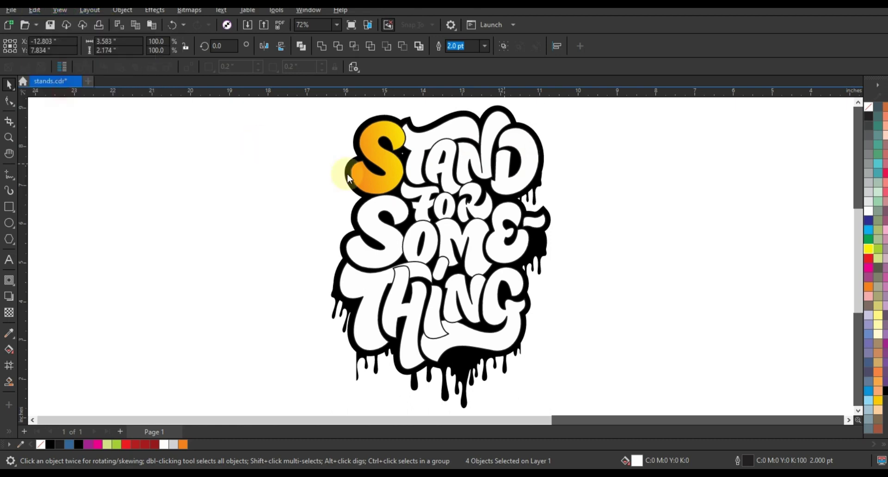
pyautogui.click(359, 223)
pyautogui.click(452, 254)
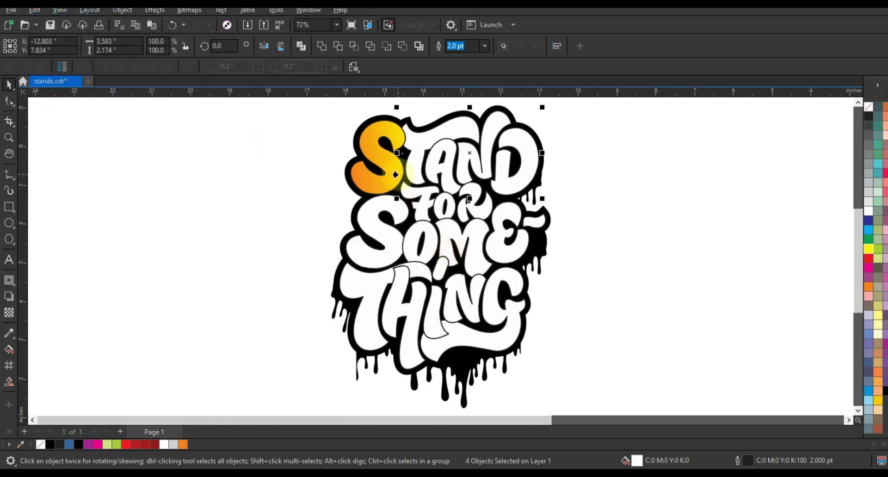
pyautogui.click(392, 171)
# - Adjust the fountain fill direction on the T and the A of "Stand", starting the A's orange at its upper edge
pyautogui.click(292, 165)
pyautogui.click(411, 161)
pyautogui.press('g')
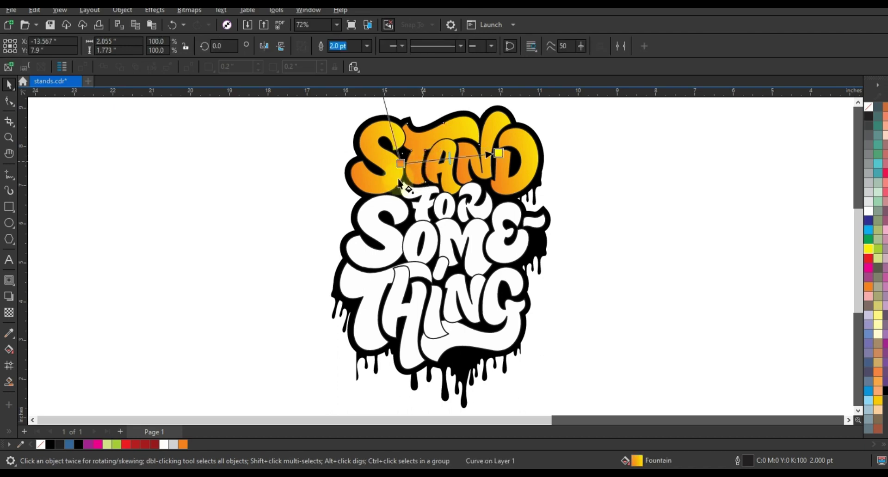
pyautogui.moveTo(408, 165); pyautogui.dragTo(409, 163)
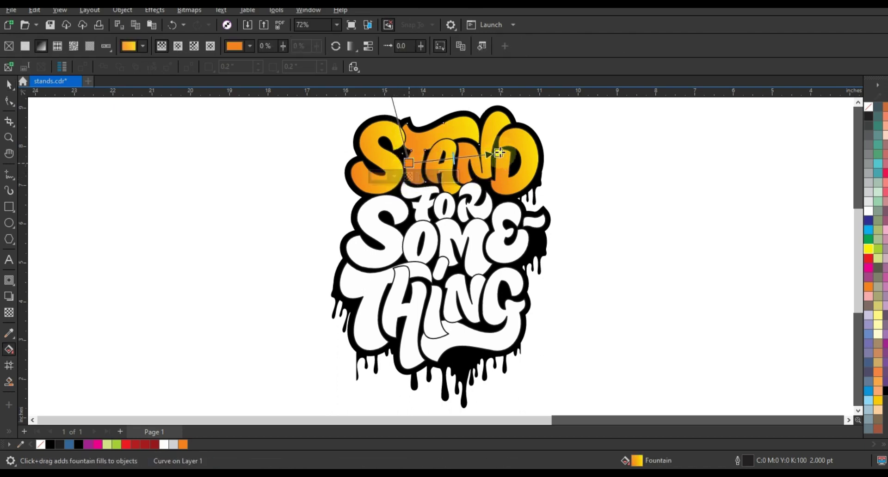
pyautogui.moveTo(499, 153); pyautogui.dragTo(490, 142)
pyautogui.click(441, 169)
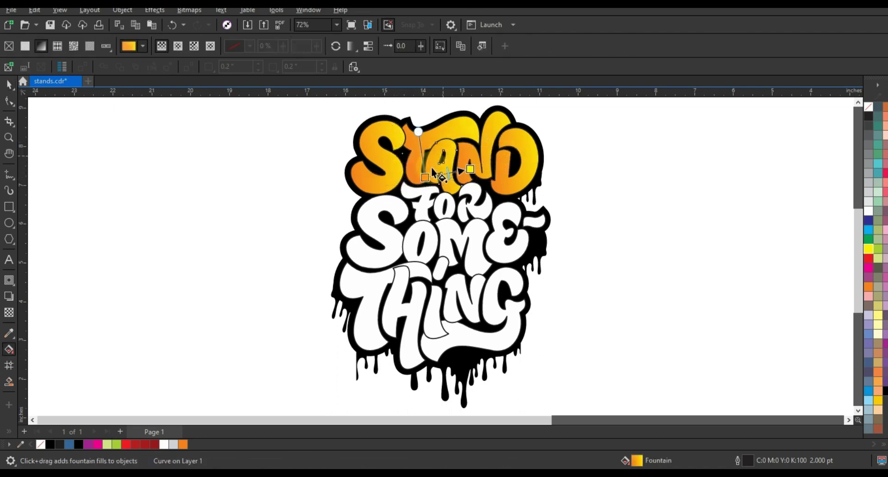
pyautogui.moveTo(423, 176); pyautogui.dragTo(434, 148)
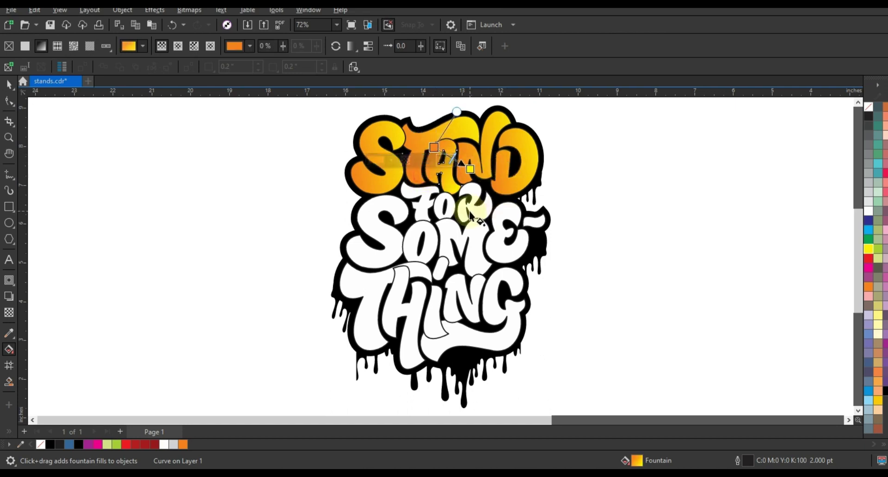
# - Fill the letters of "For" with solid bright blue
pyautogui.click(9, 84)
pyautogui.click(477, 208)
pyautogui.keyDown('shift'); pyautogui.click(440, 211); pyautogui.keyUp('shift')
pyautogui.keyDown('shift'); pyautogui.click(420, 207); pyautogui.keyUp('shift')
pyautogui.hotkey('shift', 'F2')
pyautogui.scroll(-2, 445, 212)
pyautogui.click(869, 229)
# - Give the letters of "For" a downward linear fountain fill from bright blue to light blue
pyautogui.press('g')
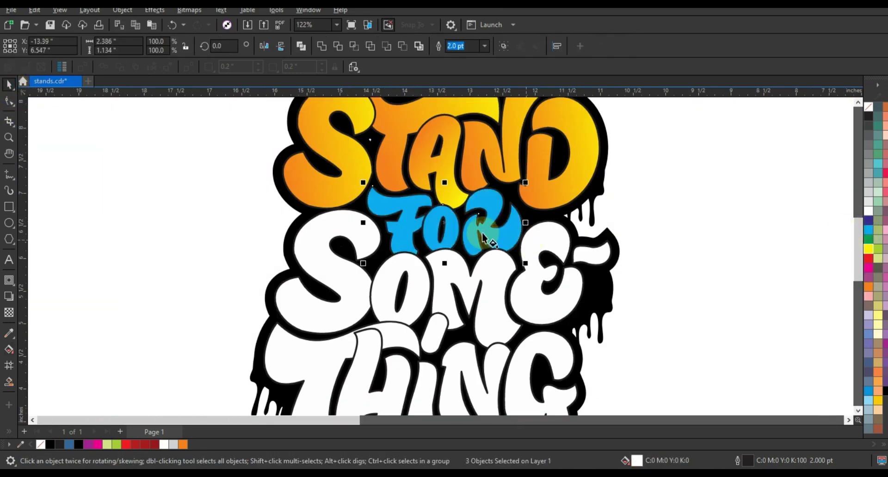
pyautogui.moveTo(443, 196); pyautogui.dragTo(449, 250)
pyautogui.moveTo(878, 164); pyautogui.dragTo(450, 250)
pyautogui.moveTo(868, 401); pyautogui.dragTo(450, 250)
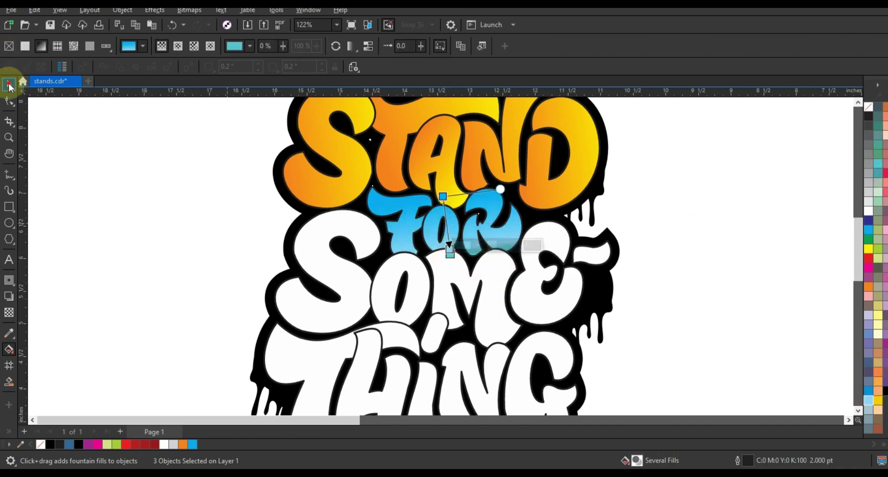
# - Fill the letters of "Some-" with dark red, C27 M100 Y100 K27
pyautogui.click(9, 86)
pyautogui.click(351, 280)
pyautogui.keyDown('shift'); pyautogui.click(417, 279); pyautogui.keyUp('shift')
pyautogui.keyDown('shift'); pyautogui.click(491, 269); pyautogui.keyUp('shift')
pyautogui.click(868, 258)
pyautogui.keyDown('ctrl'); pyautogui.click(885, 390); pyautogui.keyUp('ctrl')
pyautogui.keyDown('ctrl'); pyautogui.click(885, 391); pyautogui.keyUp('ctrl')
pyautogui.press('g')
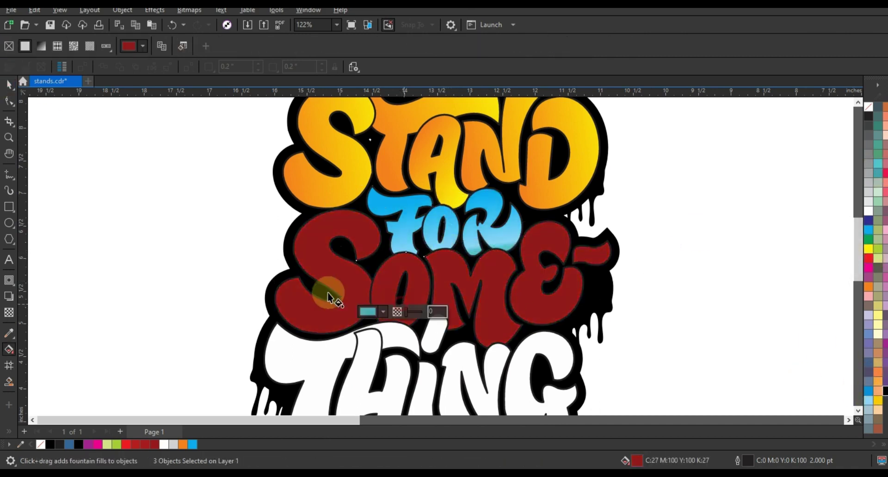
pyautogui.moveTo(403, 305); pyautogui.dragTo(328, 293)
pyautogui.moveTo(869, 258); pyautogui.dragTo(327, 294)
pyautogui.hotkey('ctrl', 'z')
# - Give the S of "Some-" a linear fountain fill going from red to dark red toward the O
pyautogui.click(9, 84)
pyautogui.click(327, 280)
pyautogui.press('g')
pyautogui.moveTo(403, 305); pyautogui.dragTo(360, 312)
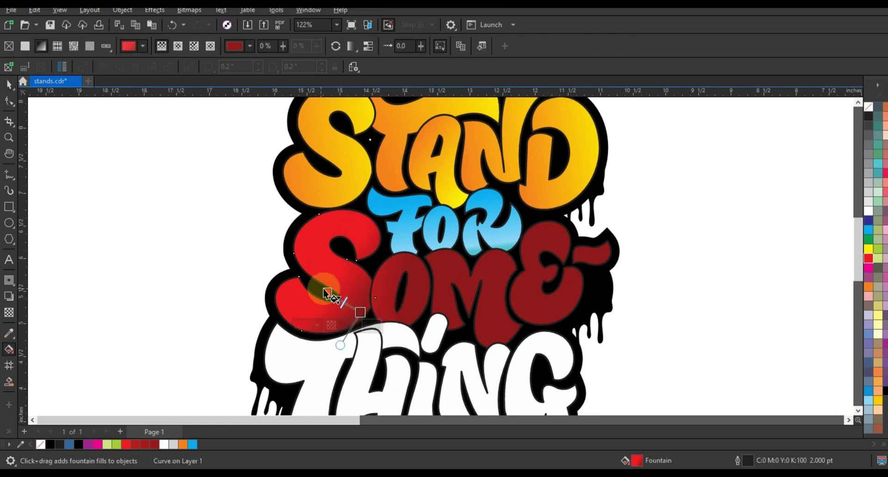
# - Apply downward red-to-dark-red linear fountain fills to the O and the remaining letters of "Some-"
pyautogui.click(9, 84)
pyautogui.click(399, 263)
pyautogui.press('g')
pyautogui.moveTo(403, 262); pyautogui.dragTo(394, 313)
pyautogui.moveTo(486, 278); pyautogui.dragTo(492, 328)
pyautogui.click(8, 84)
pyautogui.scroll(-1, 480, 194)
pyautogui.click(603, 257)
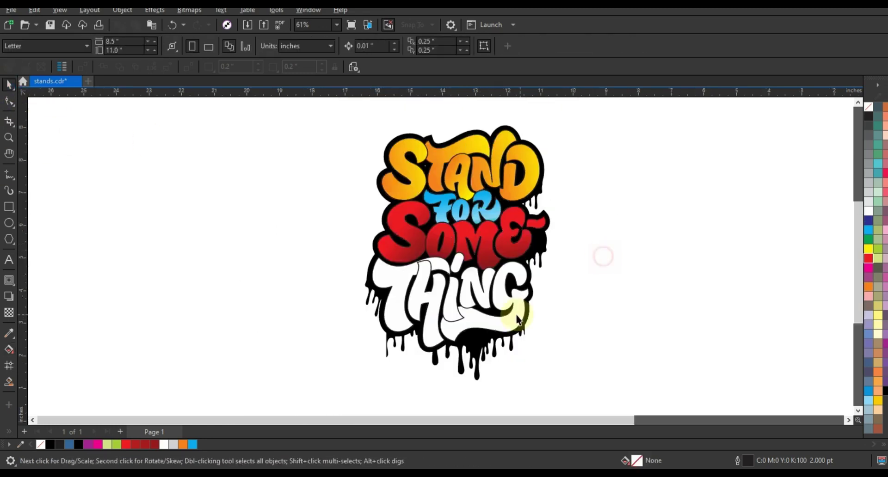
# - Fill the T of "Thing" with a linear fountain from yellow-green at its stem to golden yellow at its upper crossbar end
pyautogui.scroll(1, 381, 330)
pyautogui.click(406, 296)
pyautogui.click(869, 239)
pyautogui.click(878, 248)
pyautogui.click(9, 350)
pyautogui.moveTo(414, 275); pyautogui.dragTo(468, 210)
pyautogui.moveTo(878, 400); pyautogui.dragTo(468, 210)
pyautogui.moveTo(468, 210); pyautogui.dragTo(485, 186)
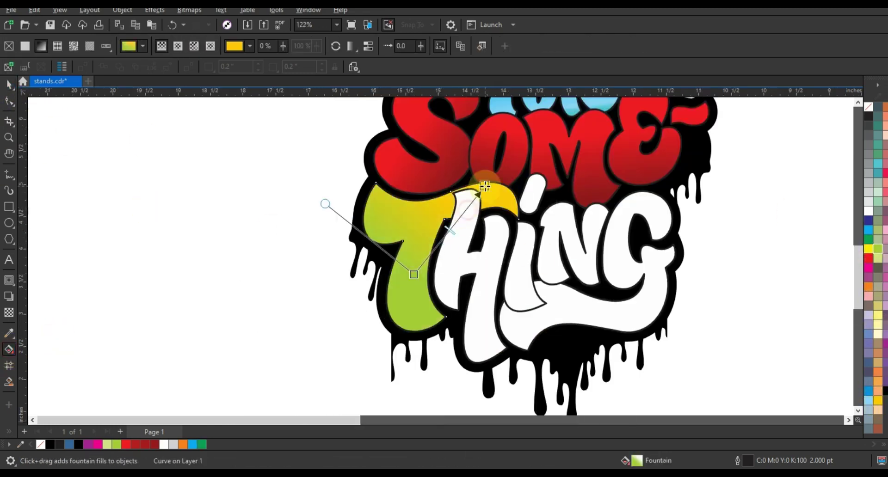
# - Copy the green-to-yellow fill of the T in "Thing" to the H, I, N and G
pyautogui.click(9, 84)
pyautogui.click(159, 198)
pyautogui.click(463, 259)
pyautogui.keyDown('shift'); pyautogui.click(531, 203); pyautogui.keyUp('shift')
pyautogui.keyDown('shift'); pyautogui.click(623, 310); pyautogui.keyUp('shift')
pyautogui.click(34, 11)
pyautogui.click(60, 87)
pyautogui.click(463, 256)
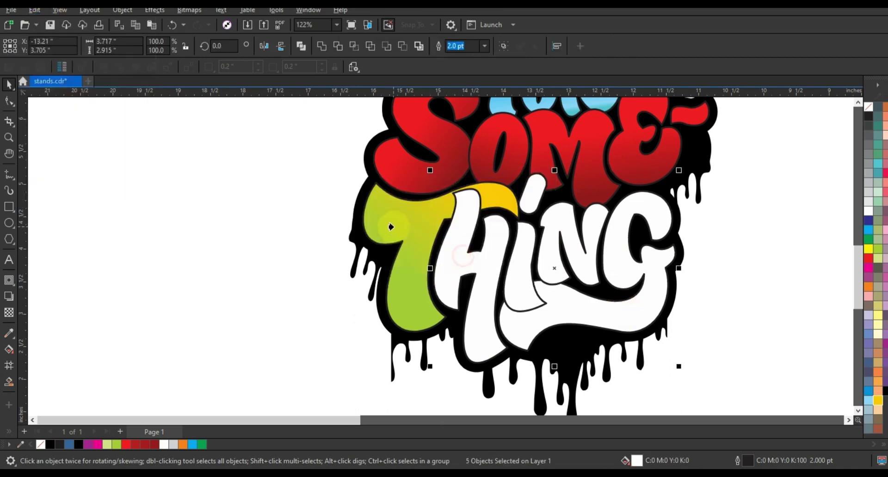
pyautogui.click(391, 227)
pyautogui.click(676, 301)
# - Select all the coloured letters together and set their outline width to 4 pt
pyautogui.scroll(-1, 675, 301)
pyautogui.moveTo(499, 108); pyautogui.dragTo(710, 339)
pyautogui.click(368, 148)
pyautogui.keyDown('shift'); pyautogui.click(410, 144); pyautogui.keyUp('shift')
pyautogui.keyDown('shift'); pyautogui.click(446, 149); pyautogui.keyUp('shift')
pyautogui.keyDown('shift'); pyautogui.click(494, 143); pyautogui.keyUp('shift')
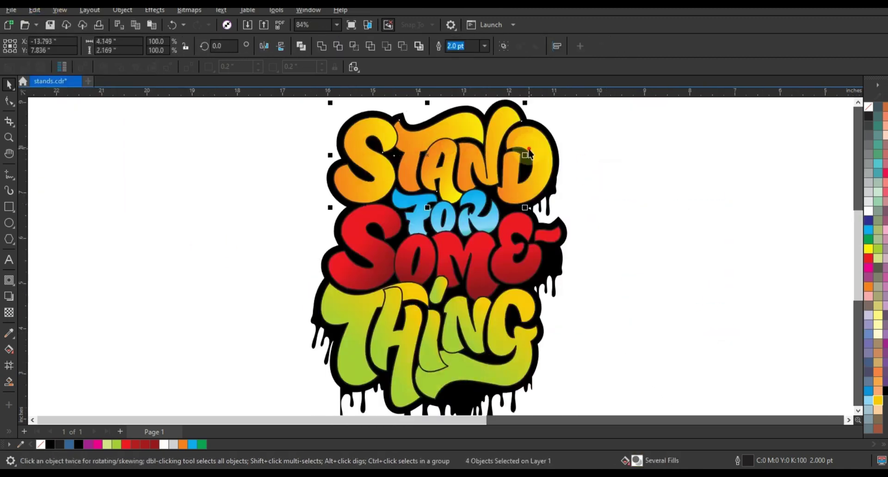
pyautogui.keyDown('shift'); pyautogui.click(529, 150); pyautogui.keyUp('shift')
pyautogui.keyDown('shift'); pyautogui.click(477, 202); pyautogui.keyUp('shift')
pyautogui.keyDown('shift'); pyautogui.click(451, 221); pyautogui.keyUp('shift')
pyautogui.keyDown('shift'); pyautogui.click(386, 245); pyautogui.keyUp('shift')
pyautogui.keyDown('shift'); pyautogui.click(508, 255); pyautogui.keyUp('shift')
pyautogui.keyDown('shift'); pyautogui.click(530, 301); pyautogui.keyUp('shift')
pyautogui.keyDown('shift'); pyautogui.click(426, 323); pyautogui.keyUp('shift')
pyautogui.keyDown('shift'); pyautogui.click(358, 336); pyautogui.keyUp('shift')
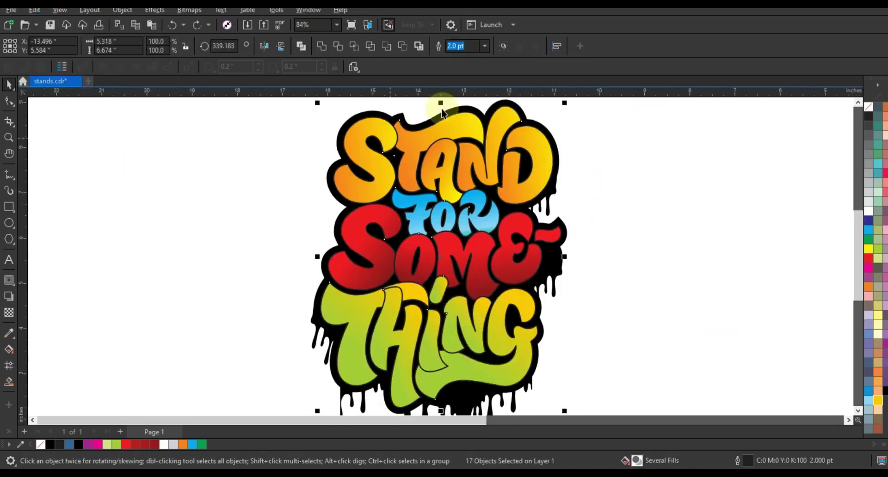
pyautogui.click(484, 45)
pyautogui.click(467, 115)
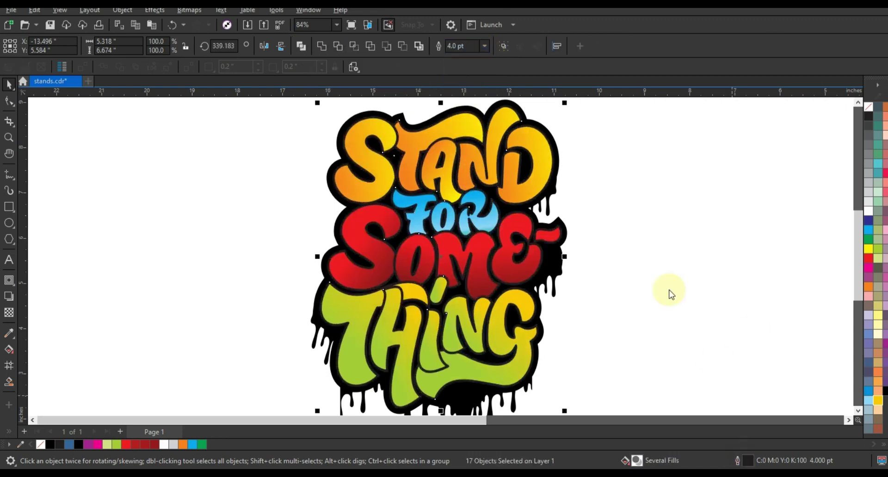
# - Set the outline of the selected letters to 8 pt and colour it rich black, C100 M100 Y100 K100
pyautogui.doubleClick(748, 460)
pyautogui.click(323, 319)
pyautogui.click(510, 338)
pyautogui.rightClick(885, 390)
pyautogui.click(809, 242)
pyautogui.moveTo(467, 47); pyautogui.dragTo(447, 47)
pyautogui.write('8')
pyautogui.press('Return')
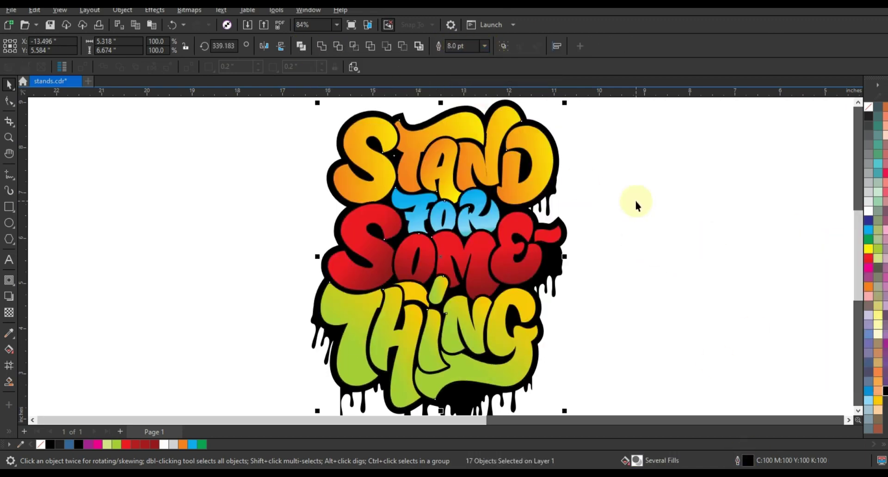
pyautogui.click(635, 203)
# - Move the finished coloured lettering with its dripping backing beside the original sketch photo
pyautogui.scroll(-2, 632, 242)
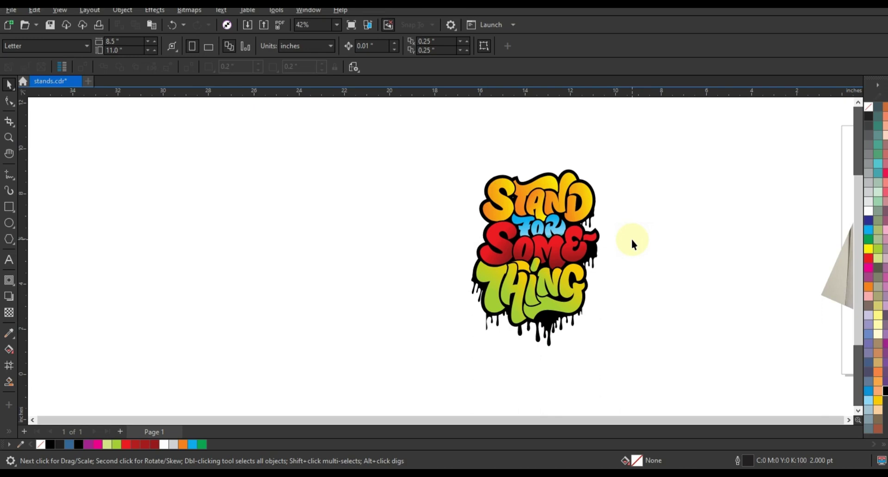
pyautogui.scroll(-2, 632, 240)
pyautogui.click(598, 263)
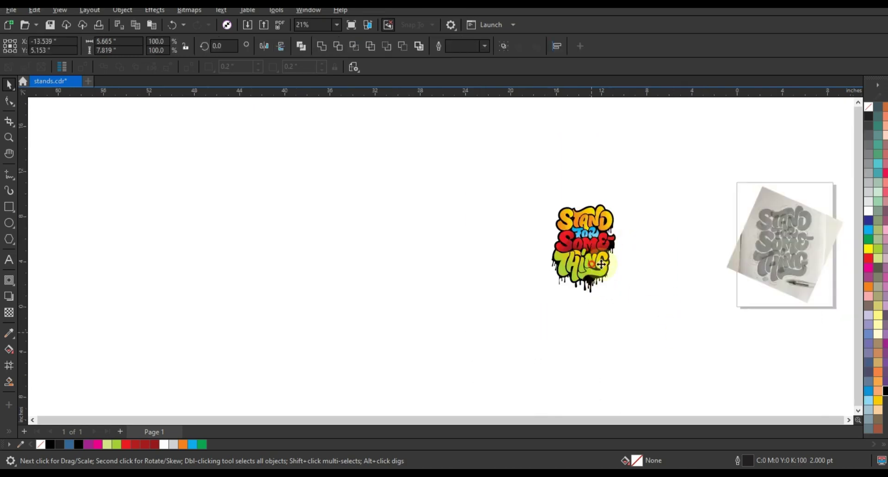
pyautogui.moveTo(597, 263); pyautogui.dragTo(689, 263)
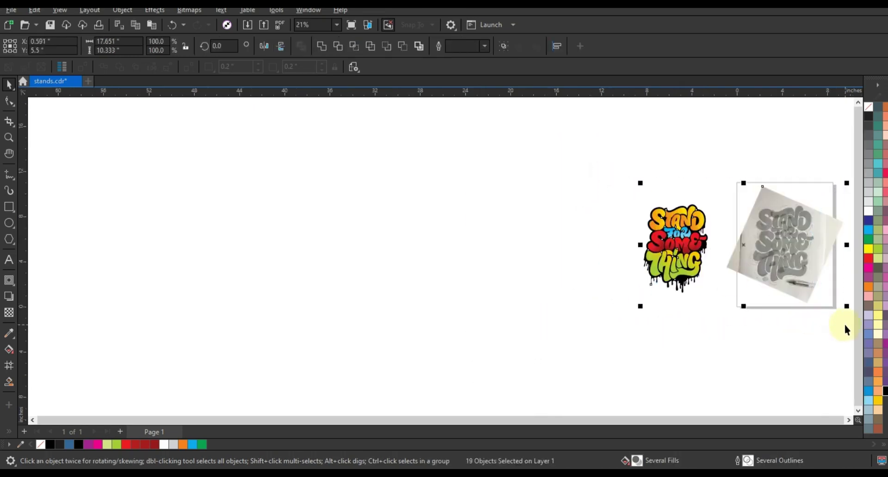
# - Preview the finished lettering side by side with the original sketch in full screen
pyautogui.scroll(3, 759, 293)
pyautogui.press('Escape')
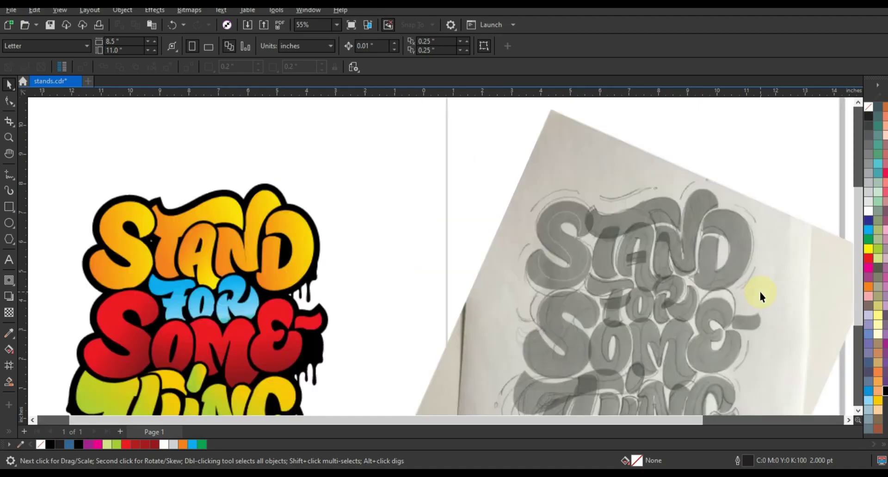
pyautogui.press('F9')
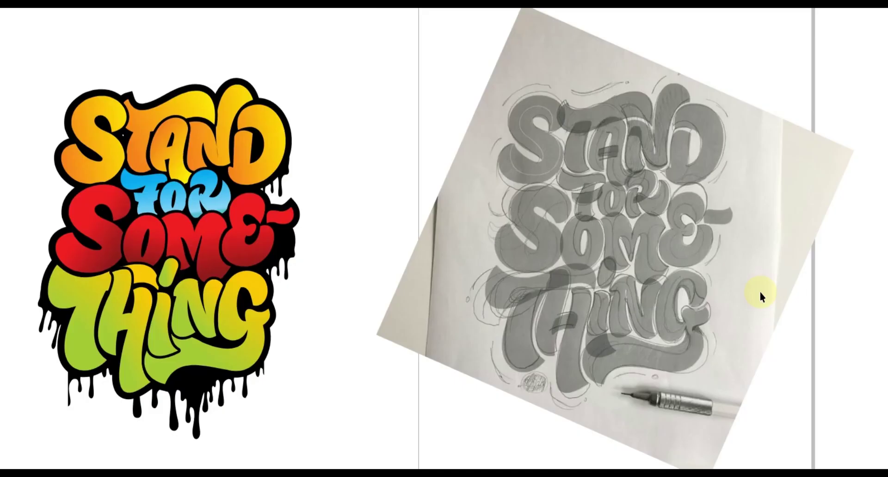